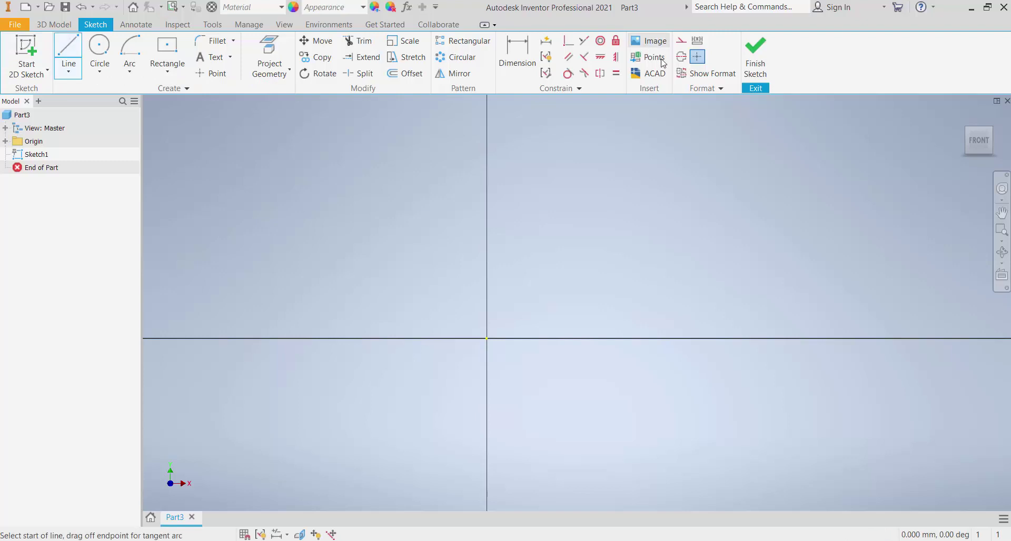
Step: Draw a vertical centerline about 66 mm long upward from the origin
{"action": "left_click", "coordinate": [487, 337]}
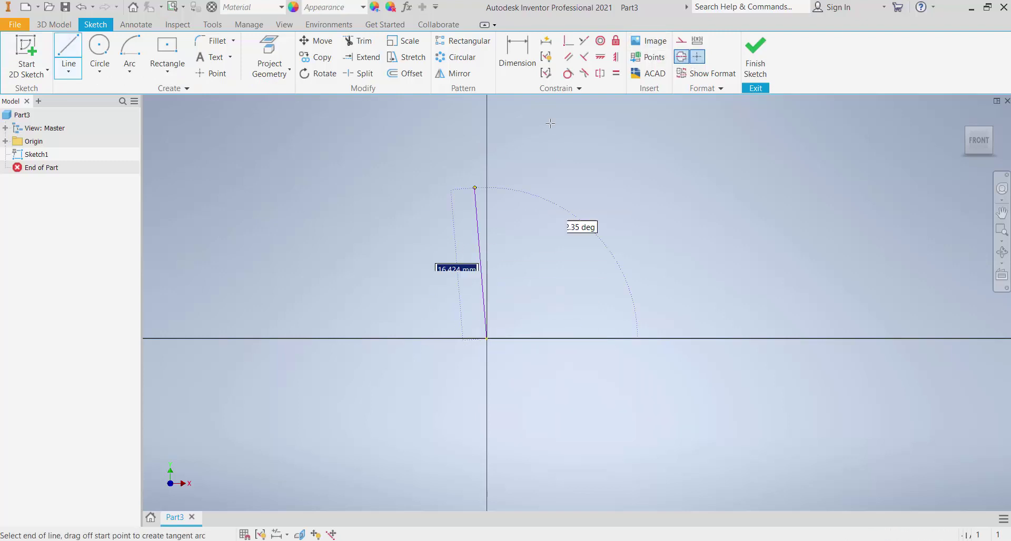
{"action": "scroll", "coordinate": [573, 246], "scroll_direction": "up", "scroll_amount": 5}
{"action": "scroll", "coordinate": [555, 186], "scroll_direction": "down", "scroll_amount": 6}
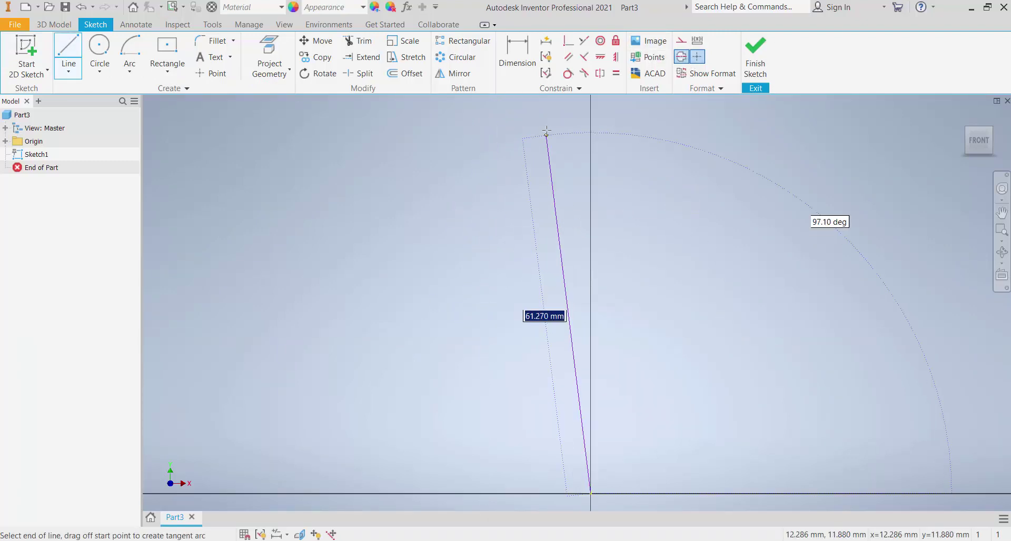
{"action": "left_click", "coordinate": [592, 103]}
{"action": "scroll", "coordinate": [524, 236], "scroll_direction": "up", "scroll_amount": 5}
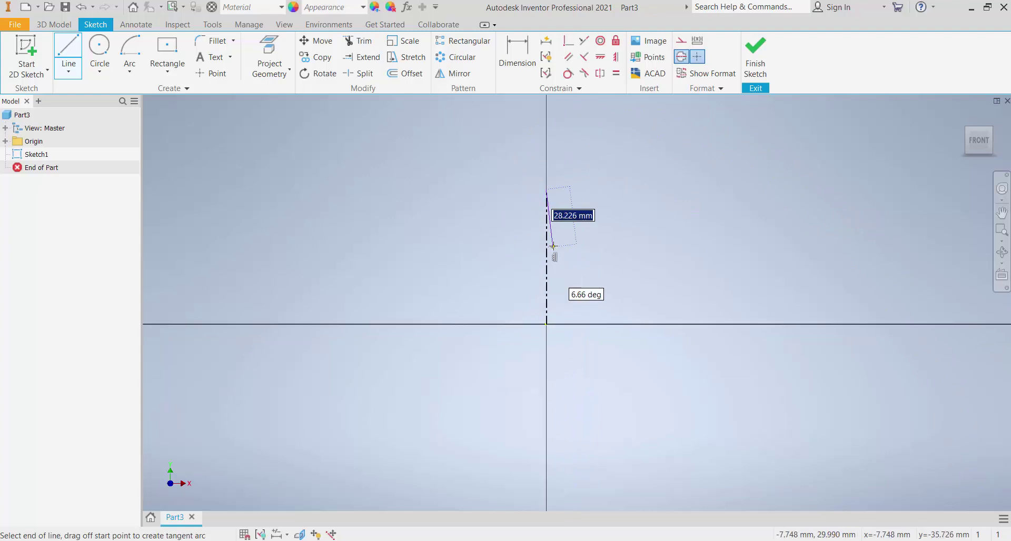
{"action": "key", "text": "Escape"}
{"action": "key", "text": "Escape"}
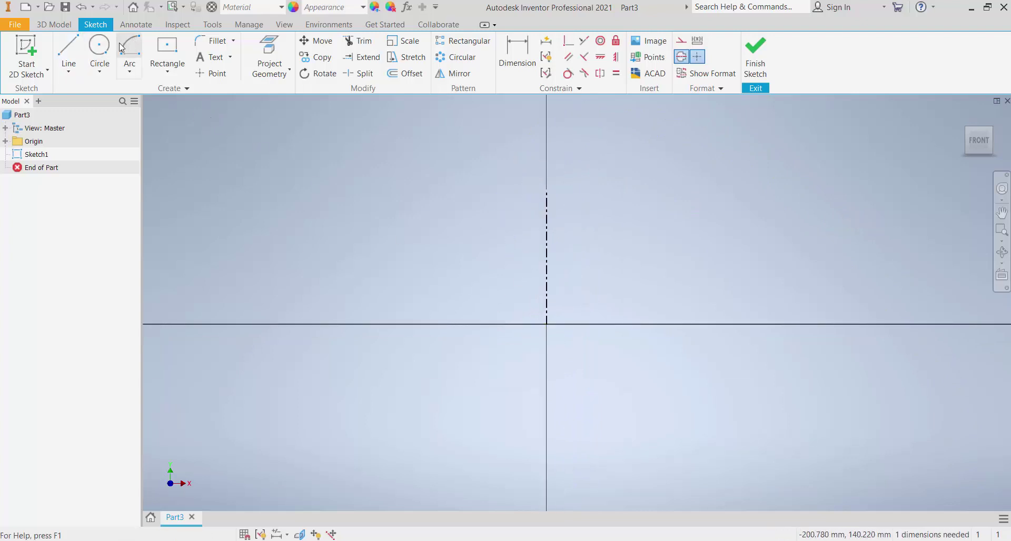
Step: Draw a two-point rectangle beside the centerline, on its negative X side, with its base on the horizontal axis
{"action": "left_click", "coordinate": [74, 53]}
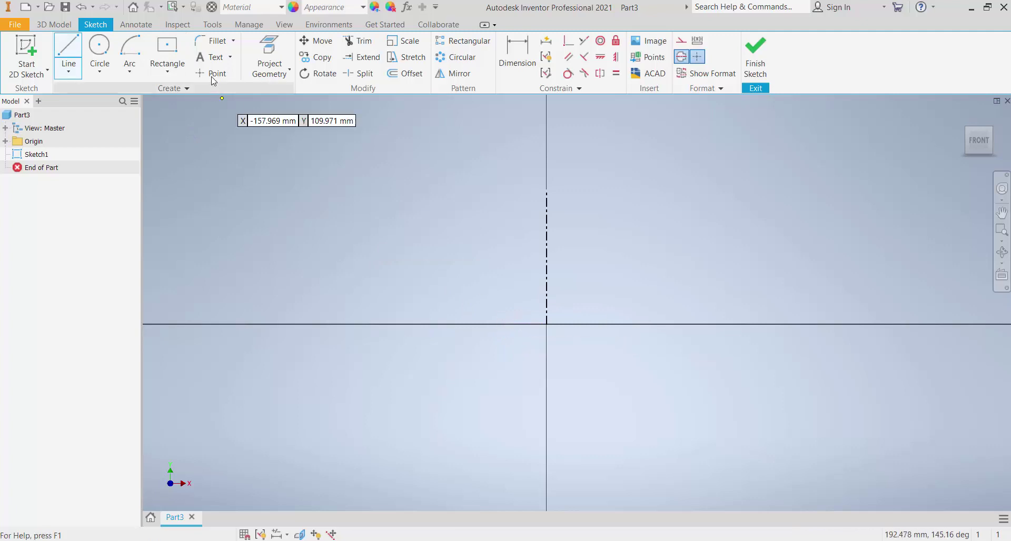
{"action": "left_click", "coordinate": [167, 72]}
{"action": "left_click", "coordinate": [179, 93]}
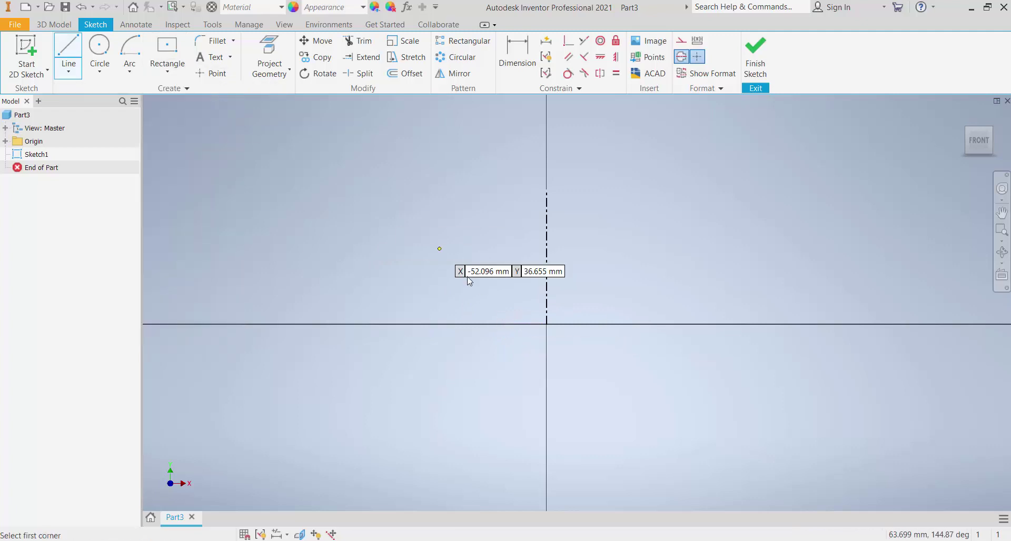
{"action": "left_click", "coordinate": [495, 324]}
{"action": "left_click", "coordinate": [299, 226]}
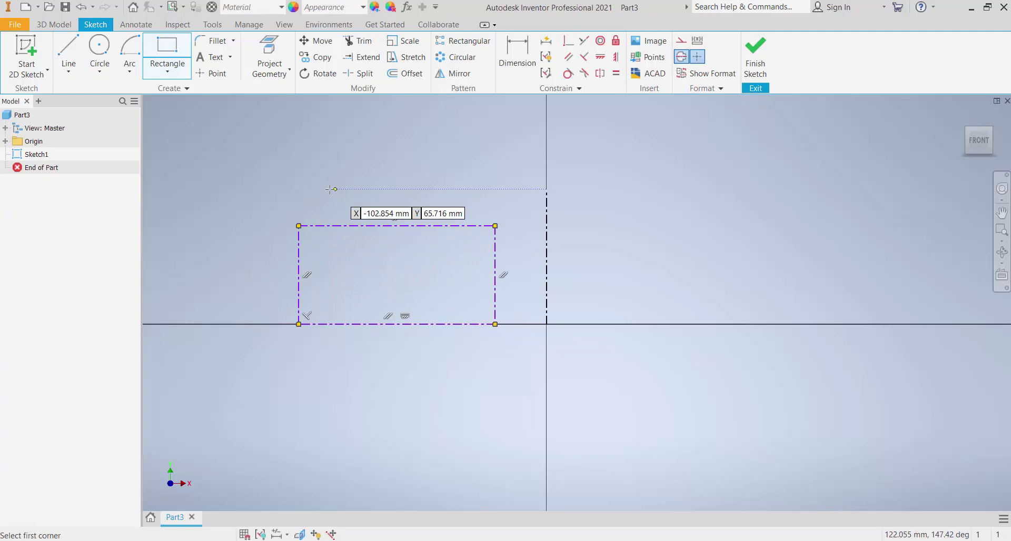
{"action": "key", "text": "Escape"}
Step: Convert the rectangle's edges from centerlines to normal lines and constrain its bottom edge coincident with the origin
{"action": "left_click_drag", "start_coordinate": [259, 188], "coordinate": [522, 365]}
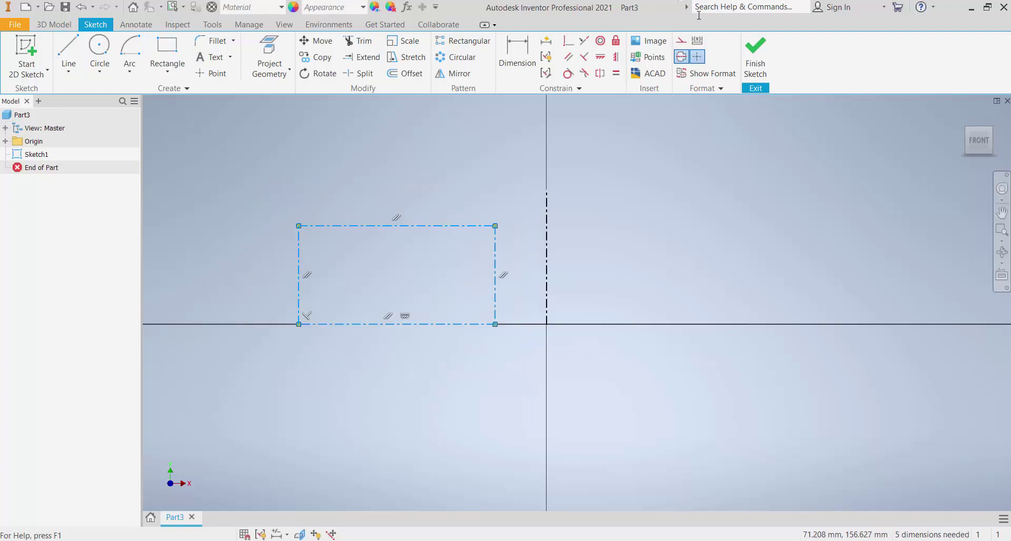
{"action": "left_click", "coordinate": [681, 56]}
{"action": "left_click", "coordinate": [617, 222]}
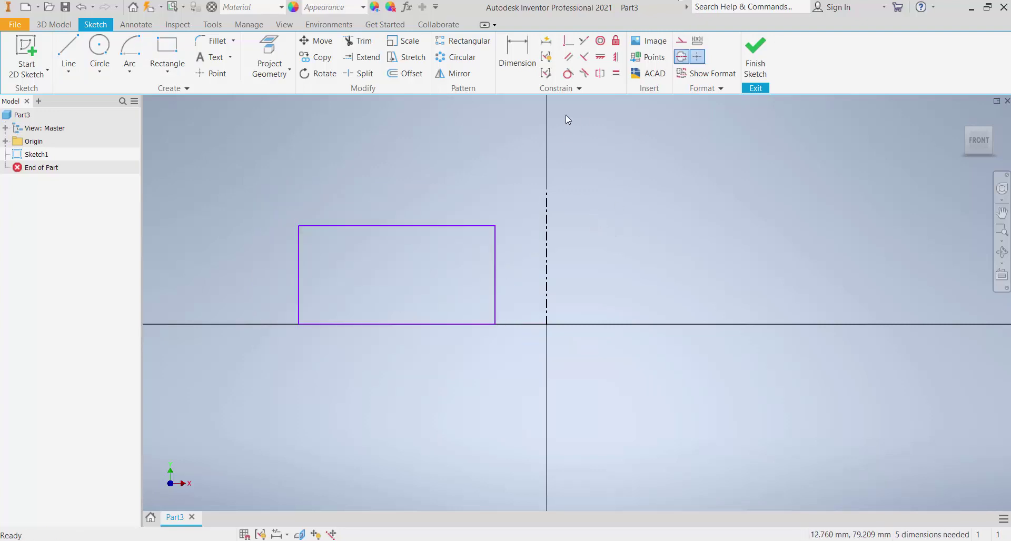
{"action": "left_click", "coordinate": [568, 40]}
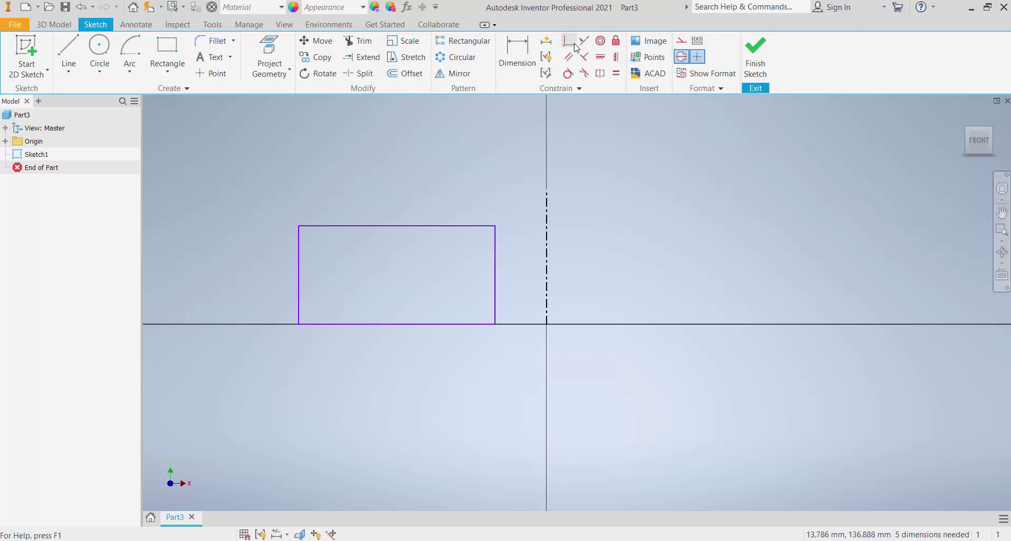
{"action": "left_click", "coordinate": [461, 324]}
{"action": "left_click", "coordinate": [543, 326]}
Step: Following the reference drawing, dimension the rectangle's inner vertical edge about the centerline as a 15 mm diameter
{"action": "left_click", "coordinate": [517, 53]}
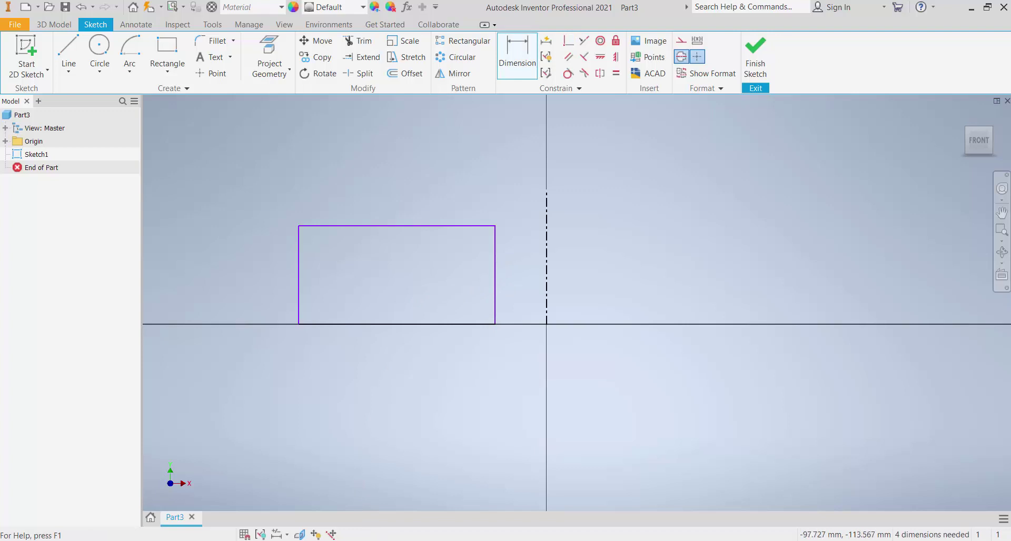
{"action": "key", "text": "alt+Tab"}
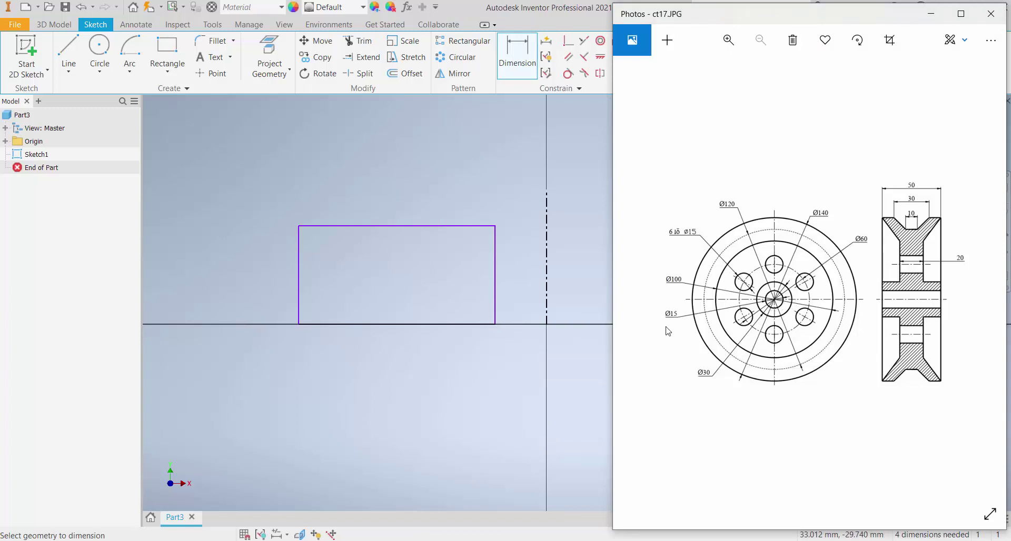
{"action": "left_click", "coordinate": [495, 246]}
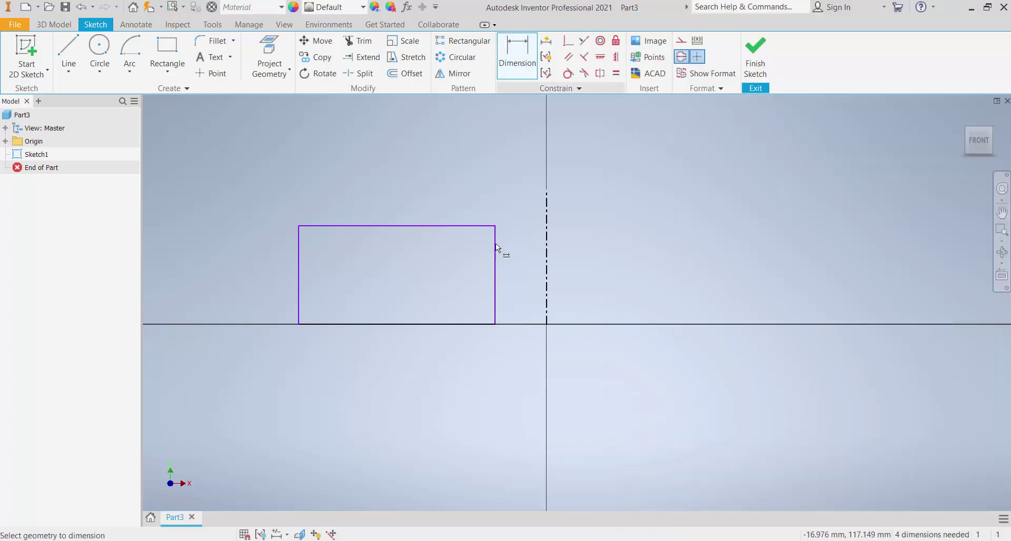
{"action": "left_click", "coordinate": [546, 269]}
{"action": "left_click", "coordinate": [544, 363]}
{"action": "type", "text": "1"}
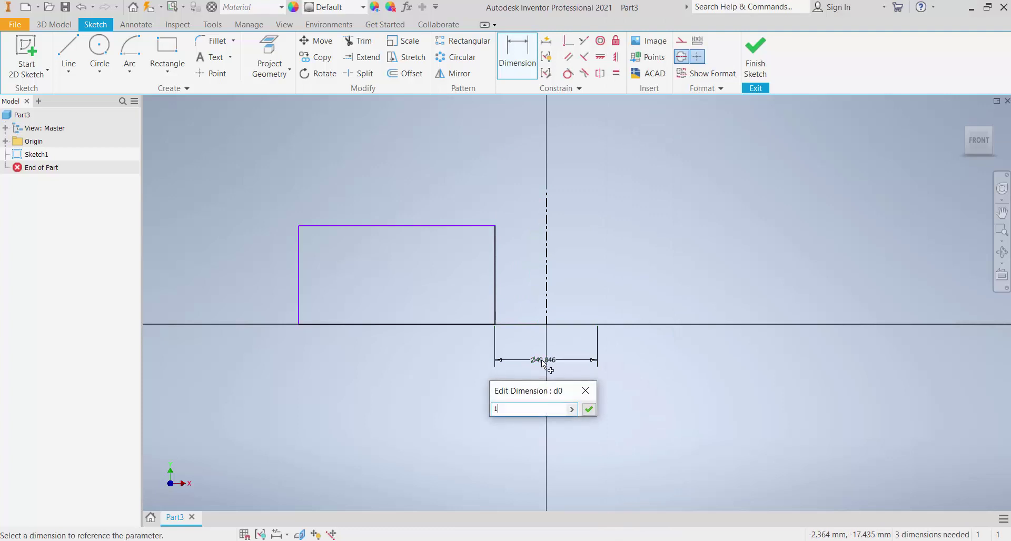
{"action": "type", "text": "5"}
{"action": "key", "text": "Return"}
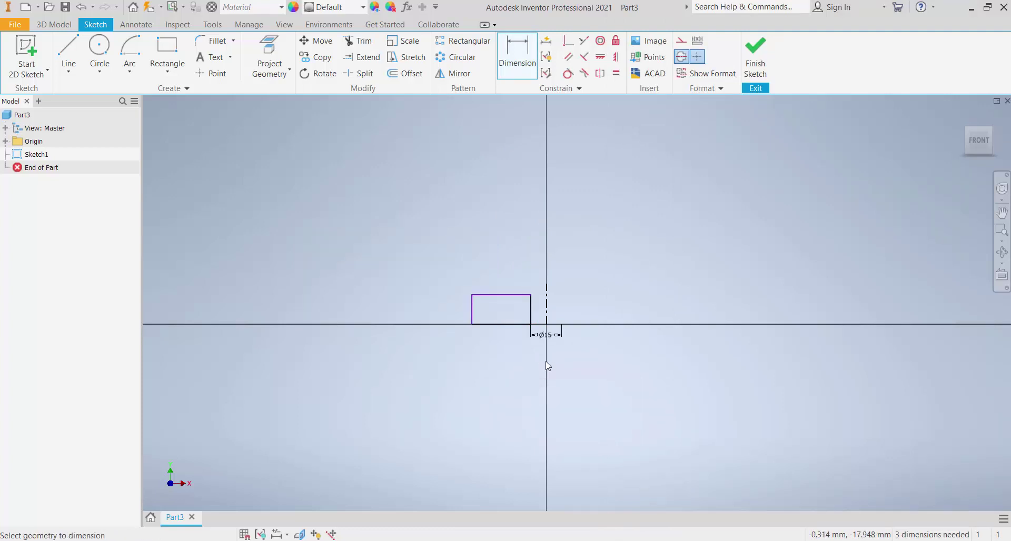
Step: Check the overall width in the reference drawing and dimension the rectangle's height as 50 mm
{"action": "scroll", "coordinate": [558, 324], "scroll_direction": "down", "scroll_amount": 4}
{"action": "scroll", "coordinate": [548, 311], "scroll_direction": "up", "scroll_amount": 2}
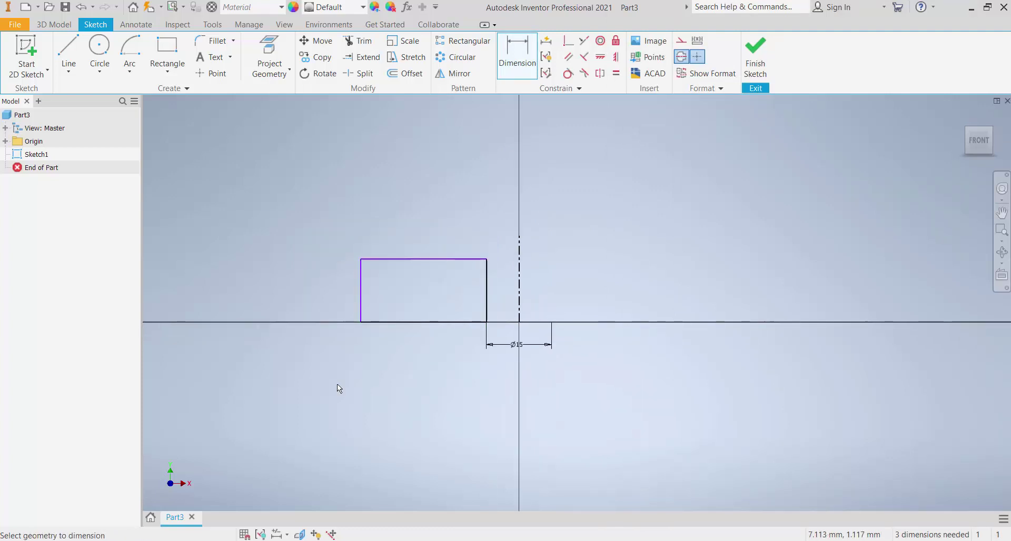
{"action": "key", "text": "alt+Tab"}
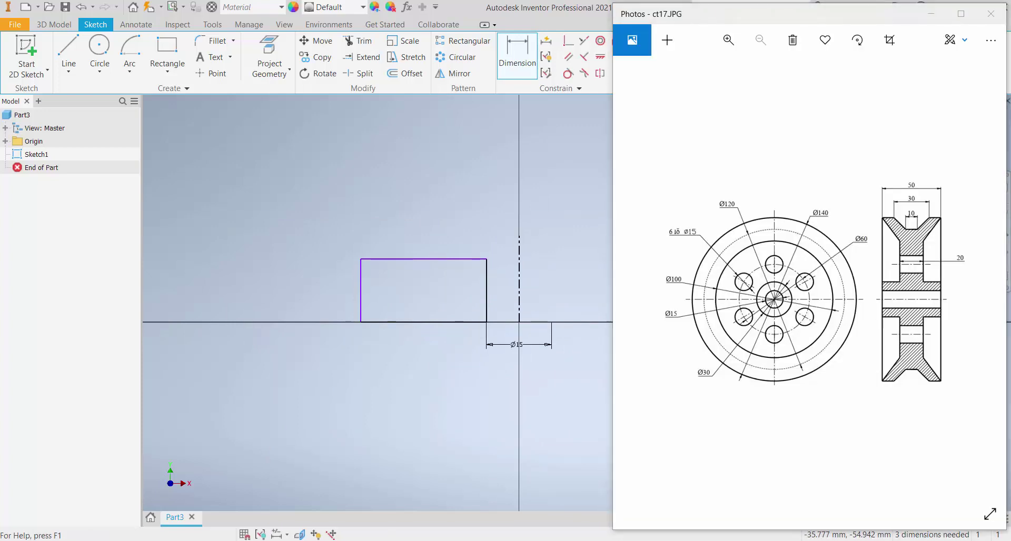
{"action": "key", "text": "alt+Tab"}
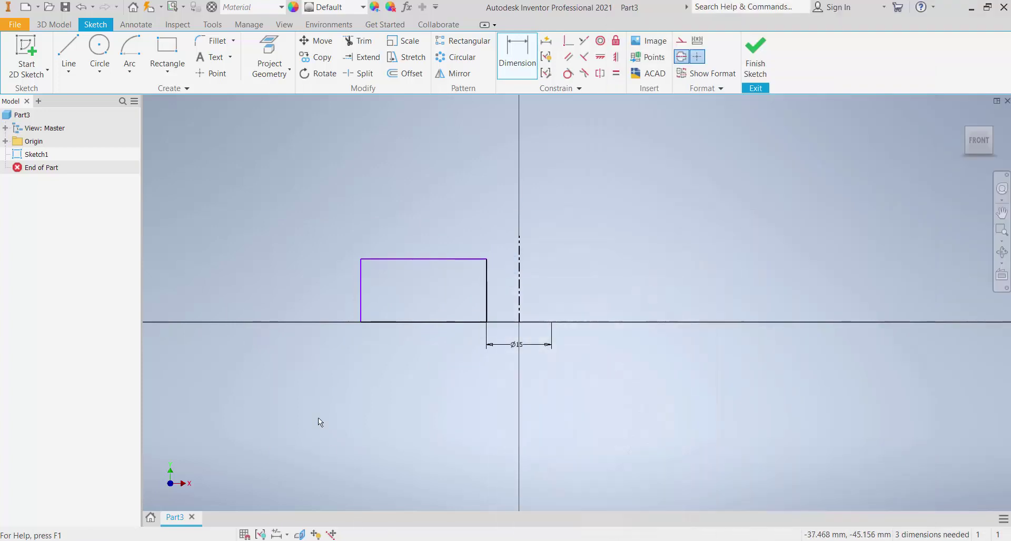
{"action": "left_click", "coordinate": [360, 290]}
{"action": "left_click", "coordinate": [324, 297]}
{"action": "type", "text": "50"}
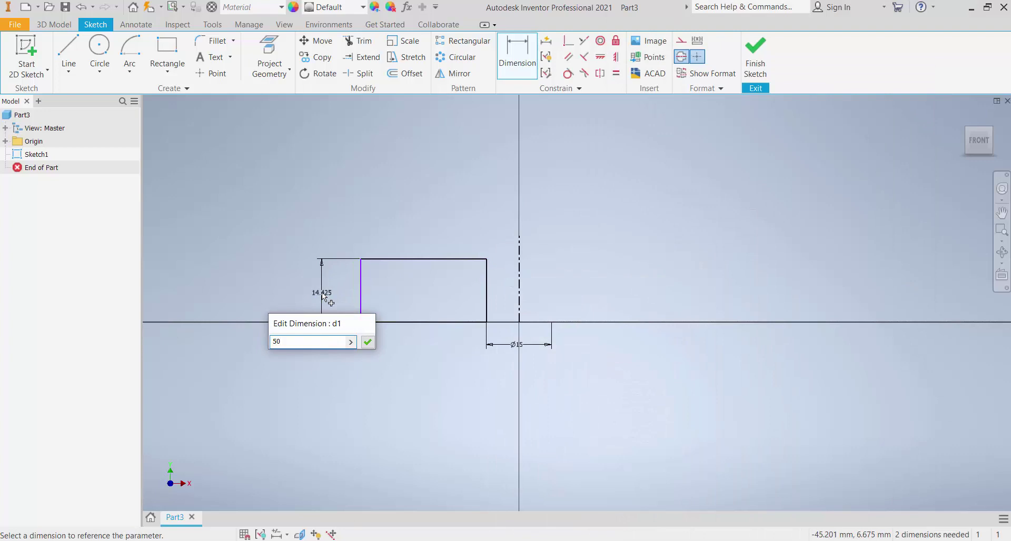
{"action": "key", "text": "Return"}
Step: Extend the centerline's upper endpoint vertically past the rectangle's top edge
{"action": "scroll", "coordinate": [387, 295], "scroll_direction": "up", "scroll_amount": 4}
{"action": "scroll", "coordinate": [449, 207], "scroll_direction": "down", "scroll_amount": 2}
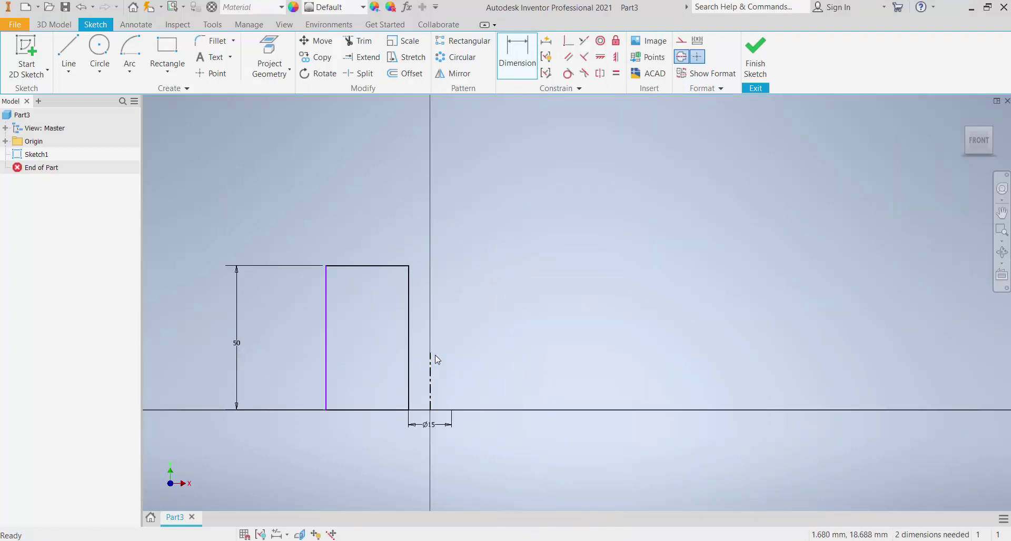
{"action": "key", "text": "Escape"}
{"action": "left_click_drag", "start_coordinate": [430, 354], "coordinate": [431, 212]}
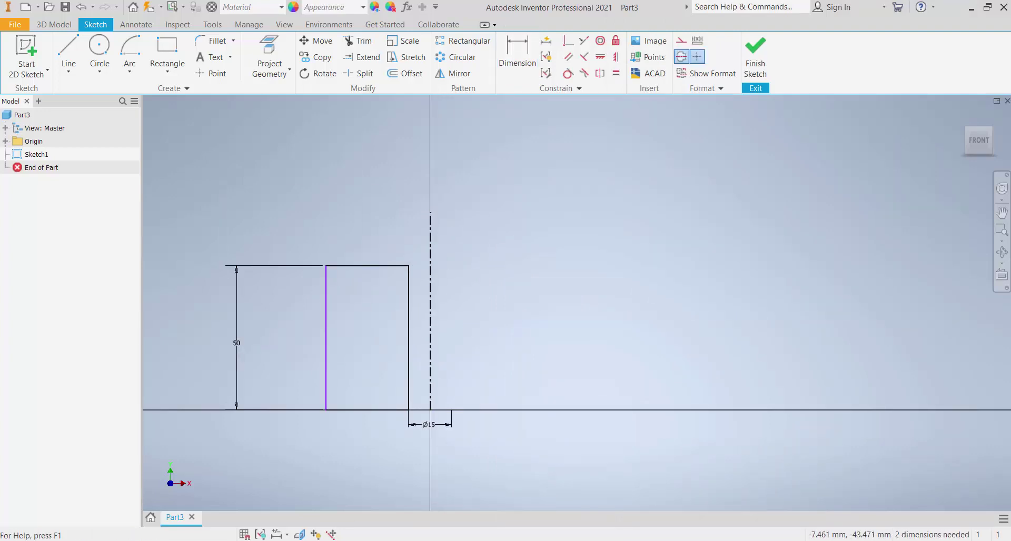
Step: Following the reference drawing, dimension the rectangle's outer vertical edge about the centerline as a 140 mm diameter
{"action": "key", "text": "alt+Tab"}
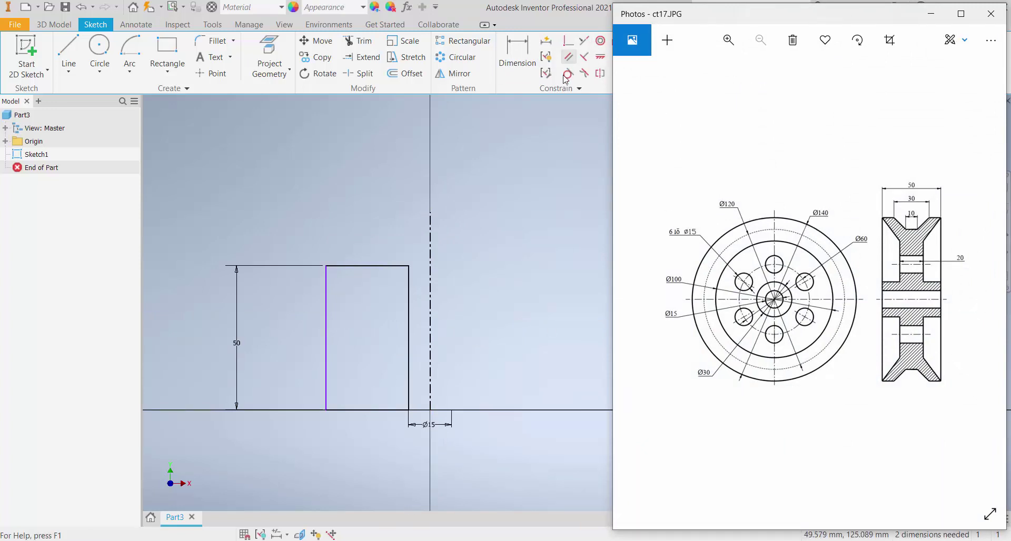
{"action": "left_click", "coordinate": [510, 60]}
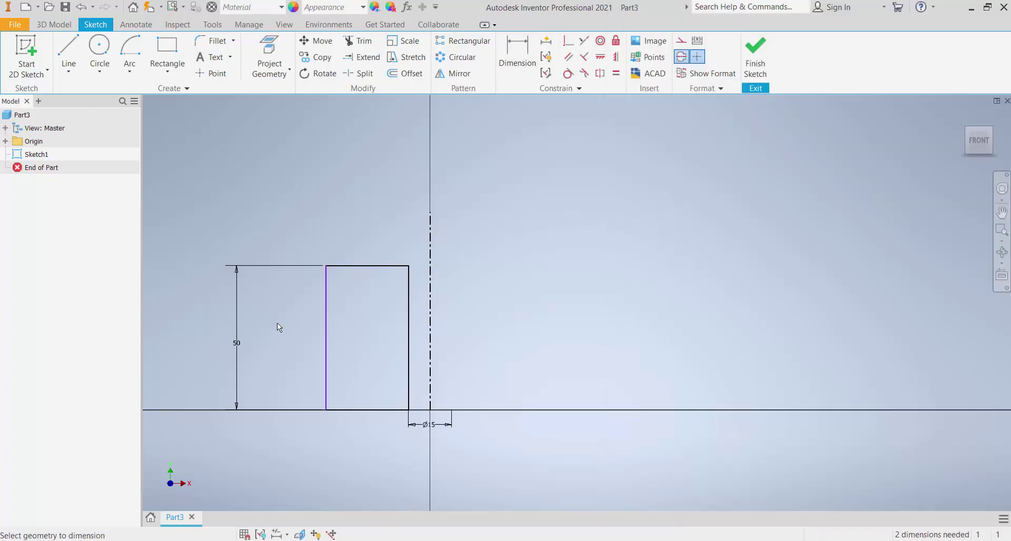
{"action": "left_click", "coordinate": [326, 344]}
{"action": "left_click", "coordinate": [431, 349]}
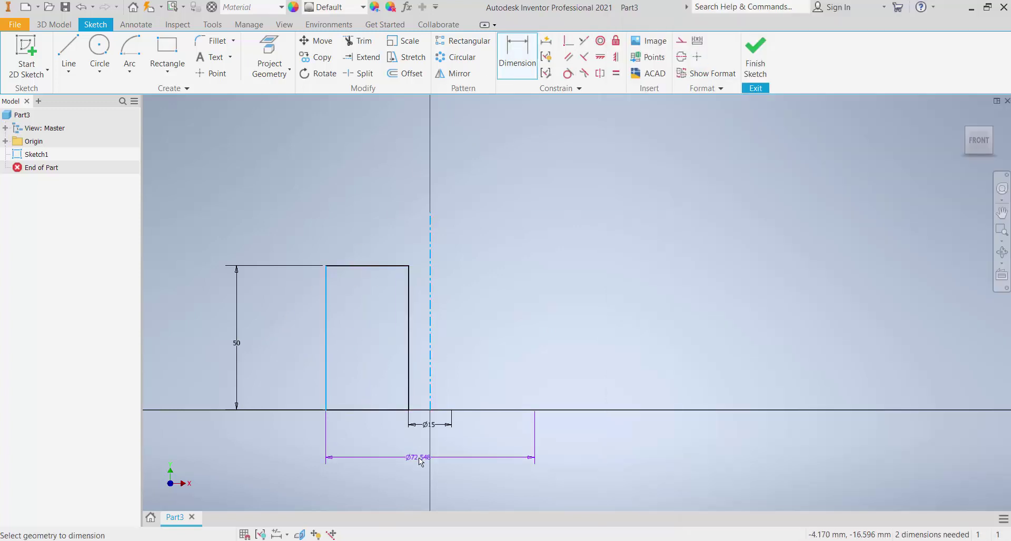
{"action": "left_click", "coordinate": [419, 457]}
{"action": "type", "text": "14"}
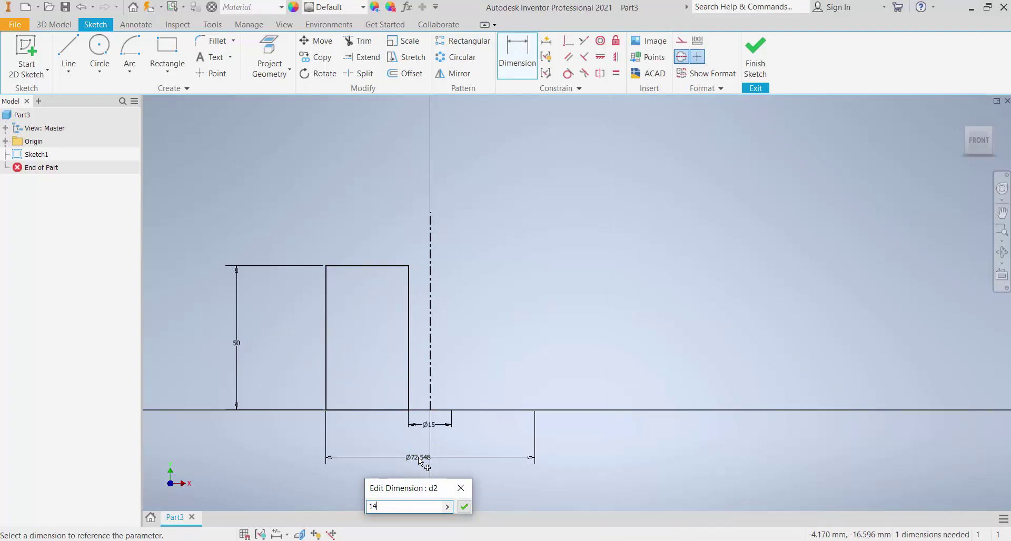
{"action": "type", "text": "0"}
{"action": "key", "text": "Return"}
Step: Draw a horizontal line between the midpoints of the rectangle's vertical edges and make it a construction line
{"action": "scroll", "coordinate": [421, 332], "scroll_direction": "up", "scroll_amount": 2}
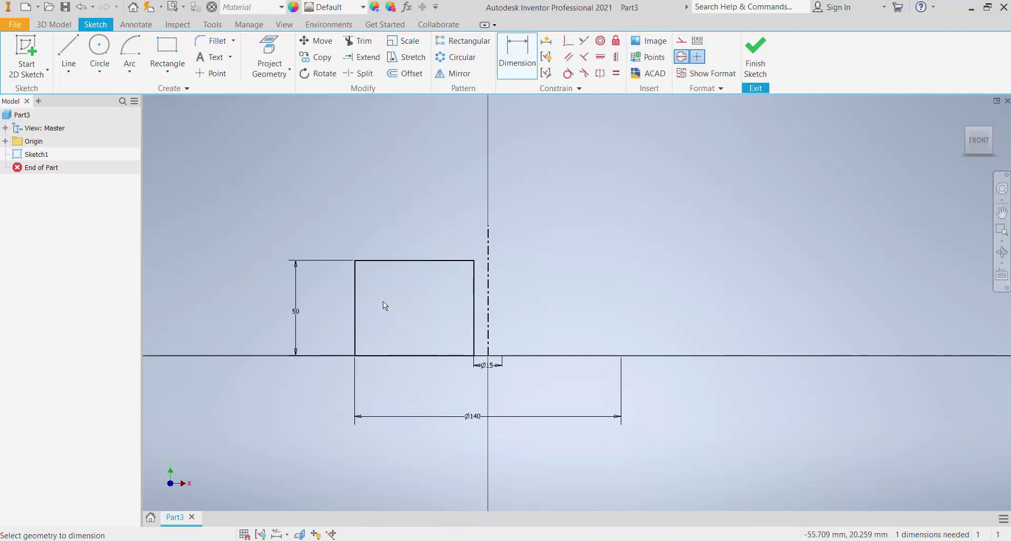
{"action": "scroll", "coordinate": [421, 258], "scroll_direction": "down", "scroll_amount": 3}
{"action": "scroll", "coordinate": [421, 260], "scroll_direction": "up", "scroll_amount": 2}
{"action": "left_click", "coordinate": [68, 53]}
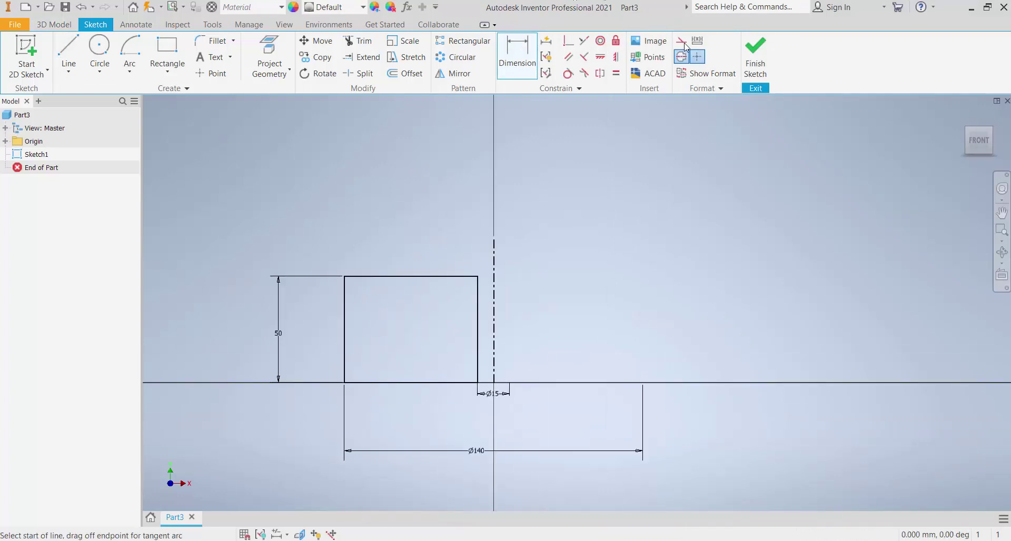
{"action": "left_click", "coordinate": [478, 330]}
{"action": "left_click", "coordinate": [343, 329]}
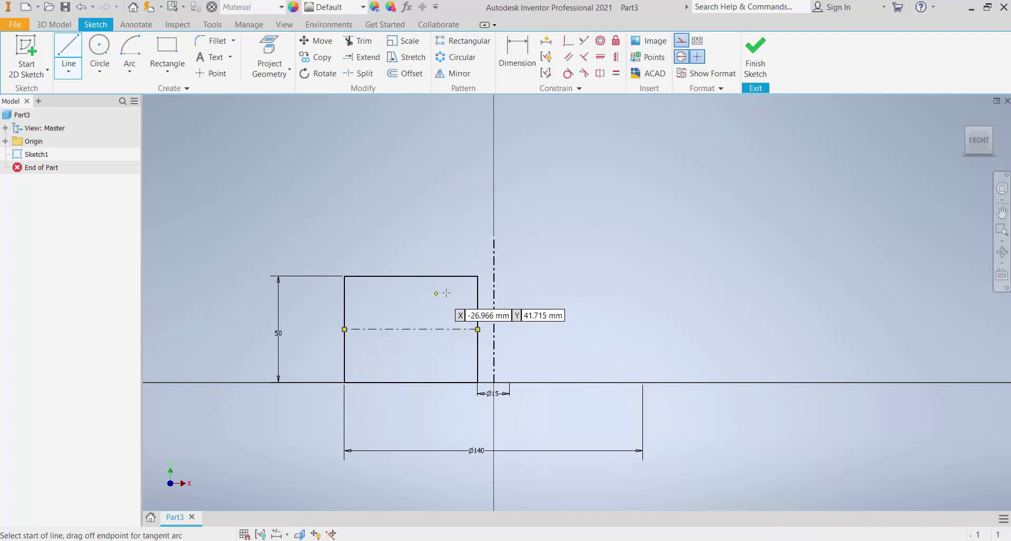
{"action": "key", "text": "Escape"}
{"action": "left_click", "coordinate": [383, 329]}
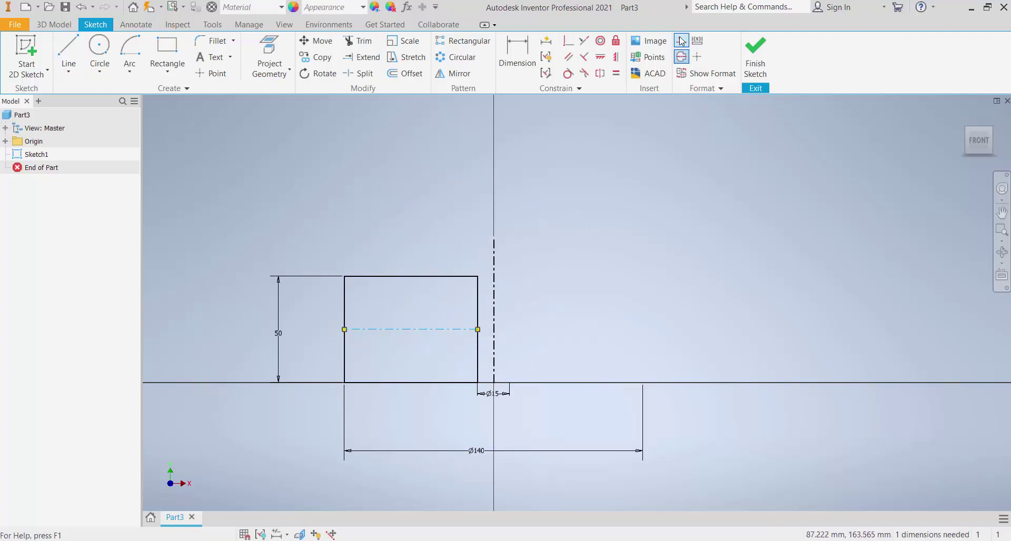
{"action": "left_click", "coordinate": [682, 56]}
{"action": "scroll", "coordinate": [432, 316], "scroll_direction": "up", "scroll_amount": 2}
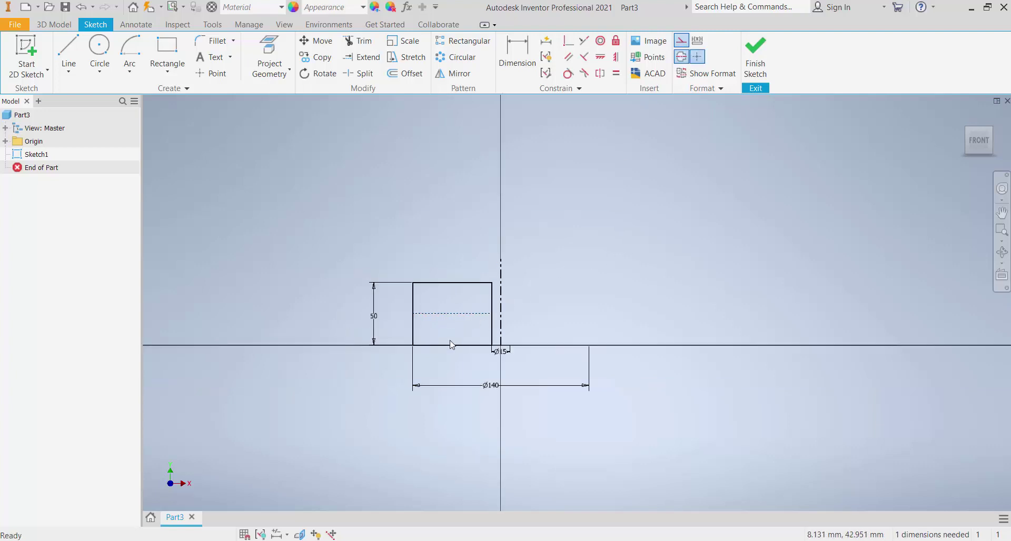
Step: Following the reference drawing, sketch the side recess from the rectangle's lower edge: a vertical line, about 34 mm horizontal line and slanted line back to the edge
{"action": "scroll", "coordinate": [454, 302], "scroll_direction": "down", "scroll_amount": 3}
{"action": "key", "text": "alt+Tab"}
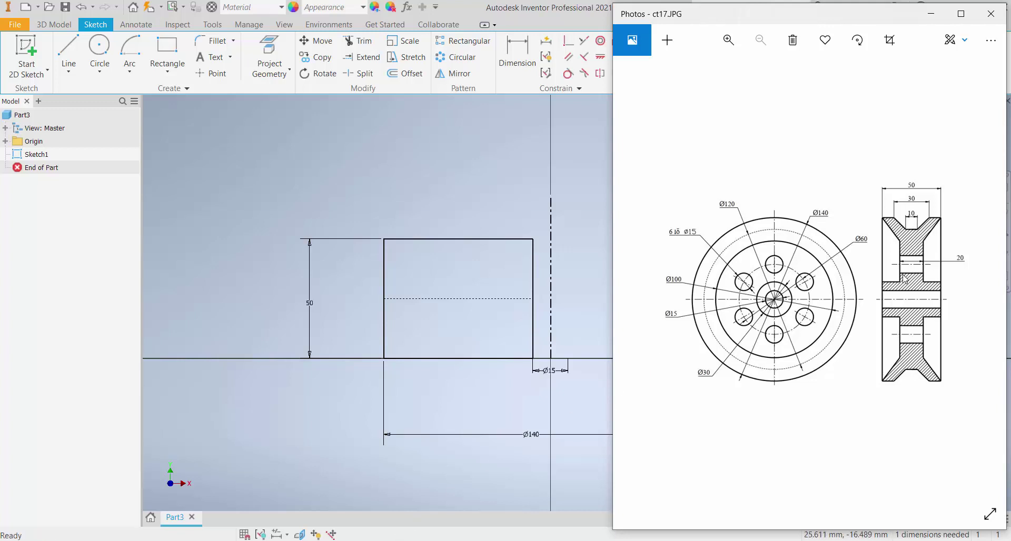
{"action": "left_click", "coordinate": [68, 58]}
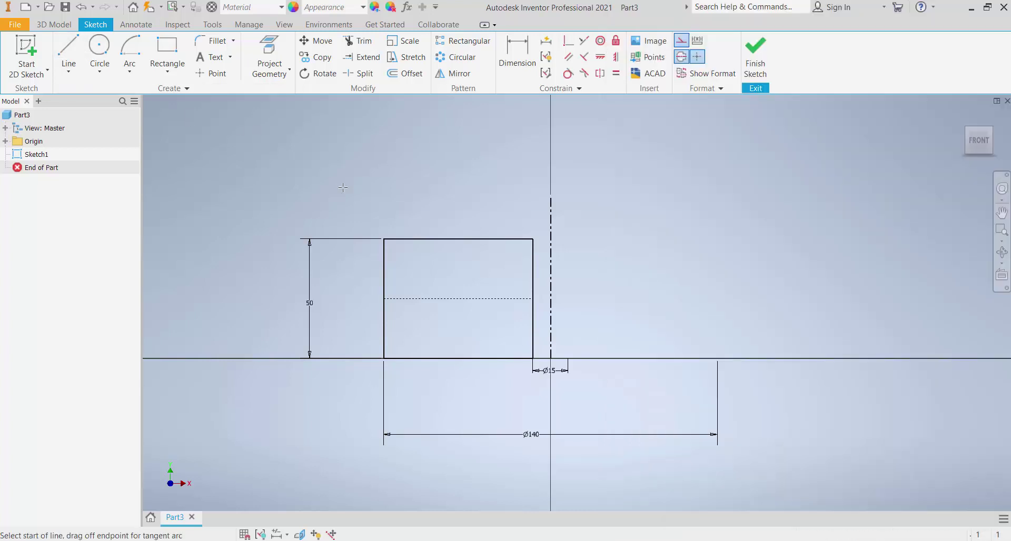
{"action": "left_click", "coordinate": [507, 358]}
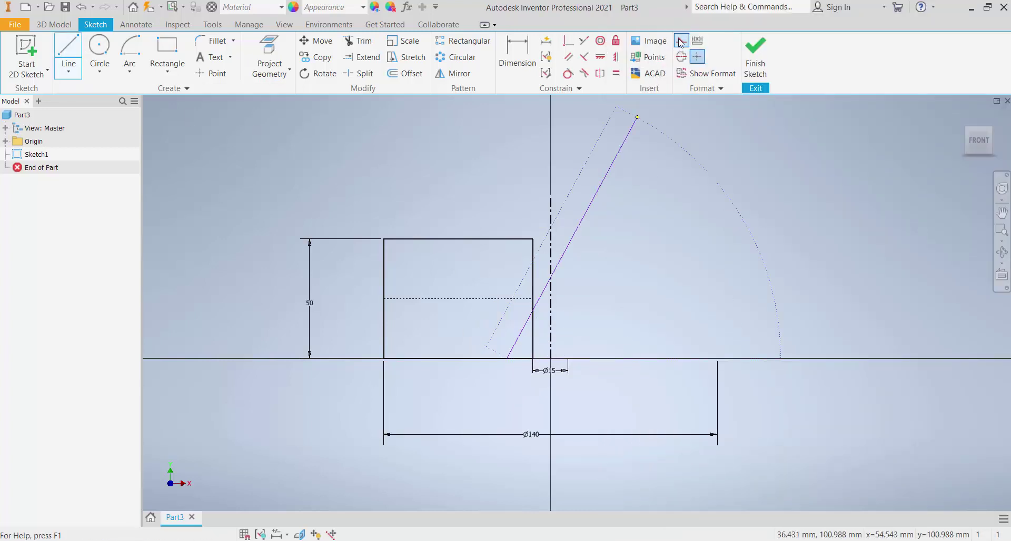
{"action": "left_click", "coordinate": [507, 323]}
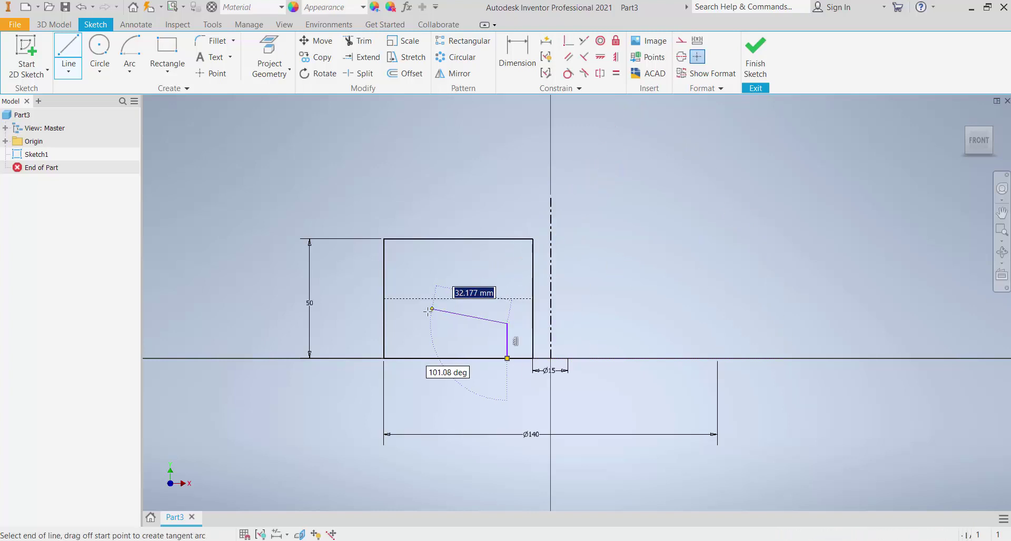
{"action": "left_click", "coordinate": [424, 323]}
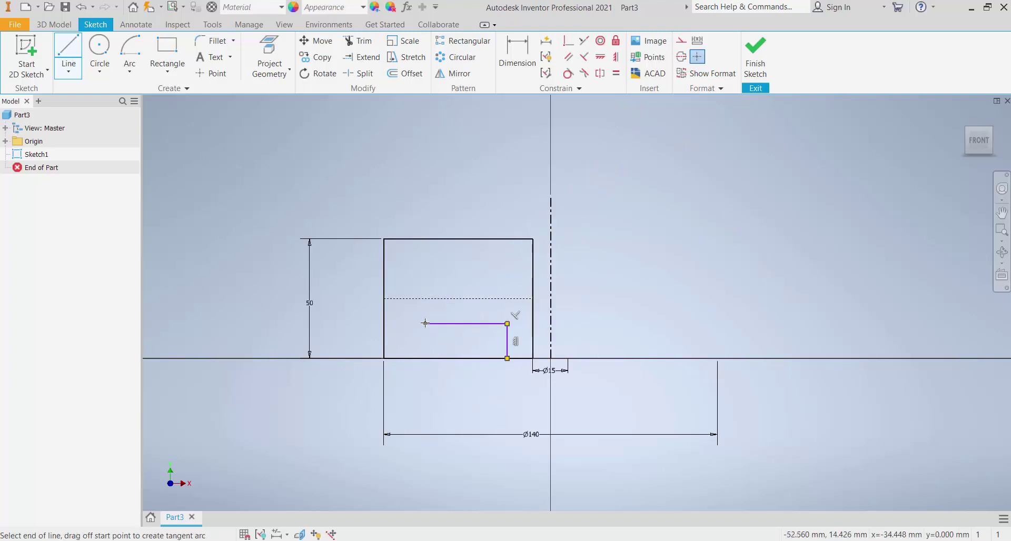
{"action": "left_click", "coordinate": [410, 357]}
{"action": "key", "text": "Escape"}
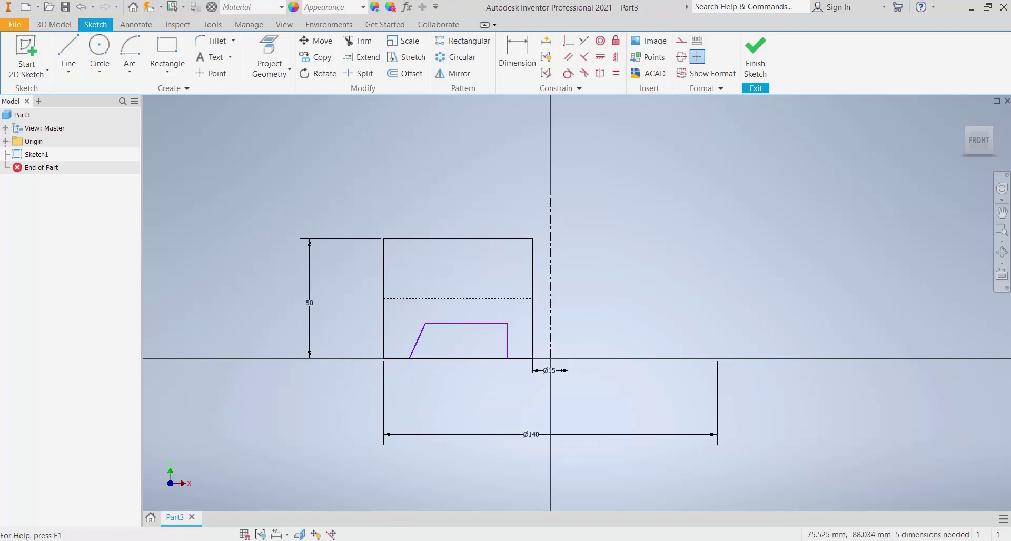
Step: Make the rectangle's horizontal midline a centerline and dimension the recess's horizontal line about it as a 20 mm diameter
{"action": "key", "text": "alt+Tab"}
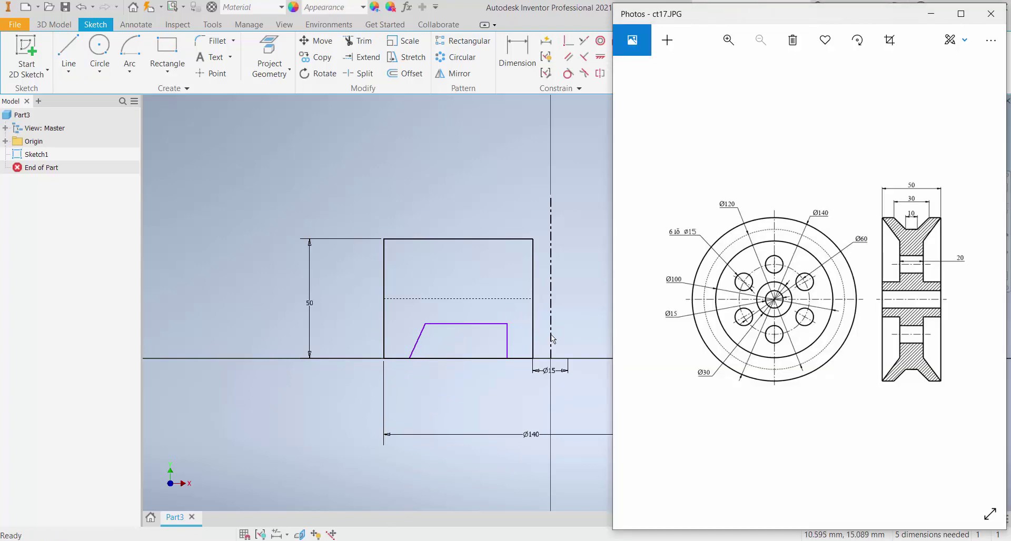
{"action": "scroll", "coordinate": [416, 255], "scroll_direction": "down", "scroll_amount": 3}
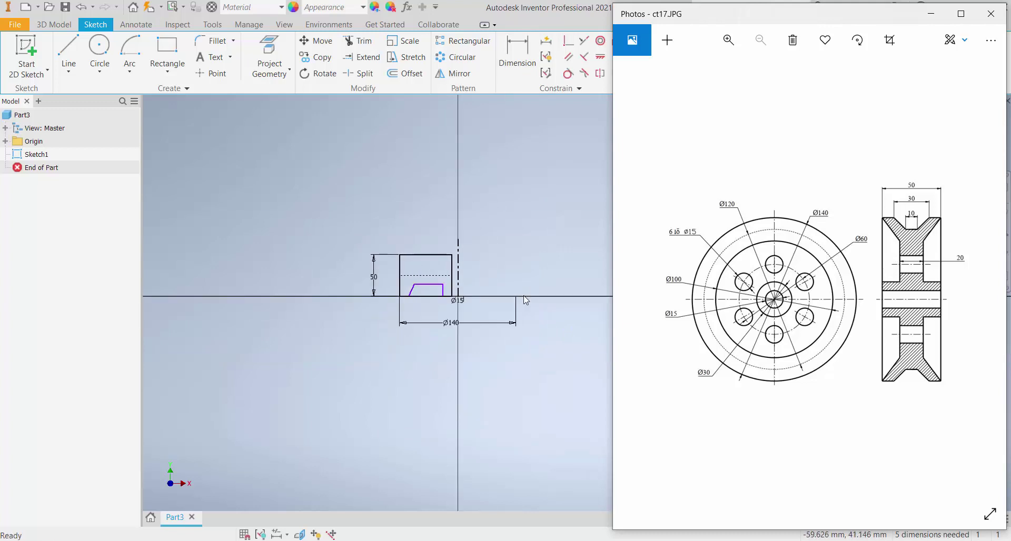
{"action": "scroll", "coordinate": [366, 313], "scroll_direction": "up", "scroll_amount": 2}
{"action": "key", "text": "alt+Tab"}
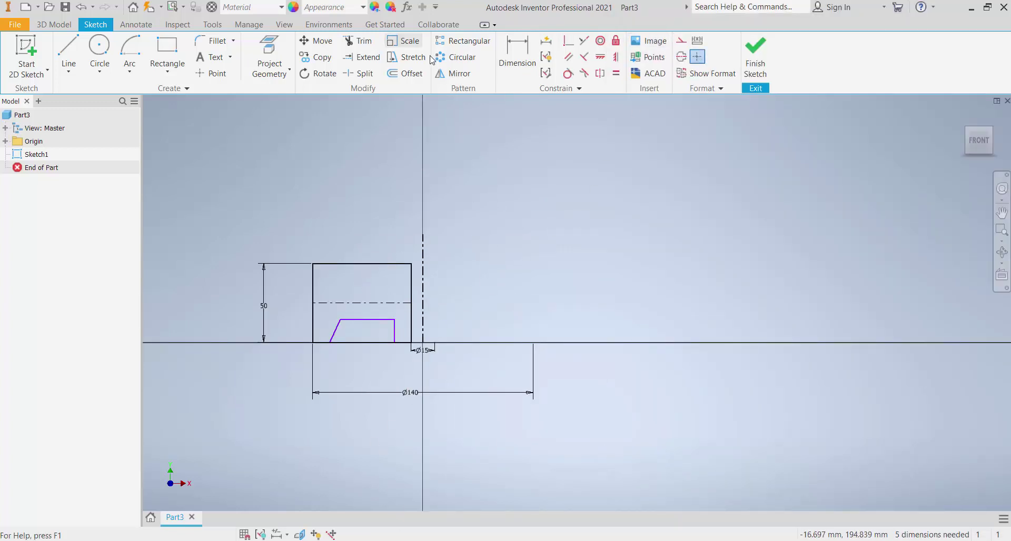
{"action": "left_click", "coordinate": [517, 53]}
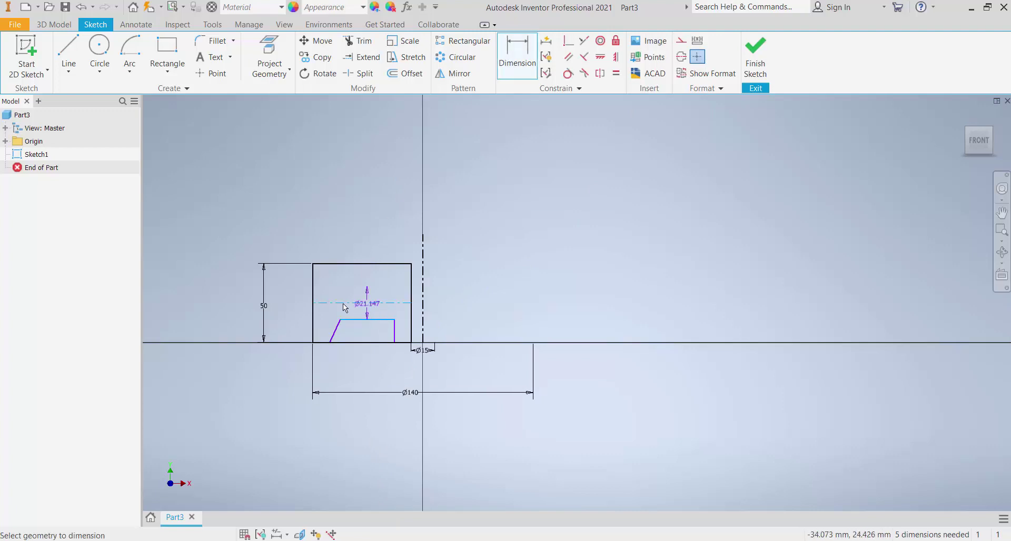
{"action": "left_click", "coordinate": [311, 306]}
{"action": "left_click", "coordinate": [291, 305]}
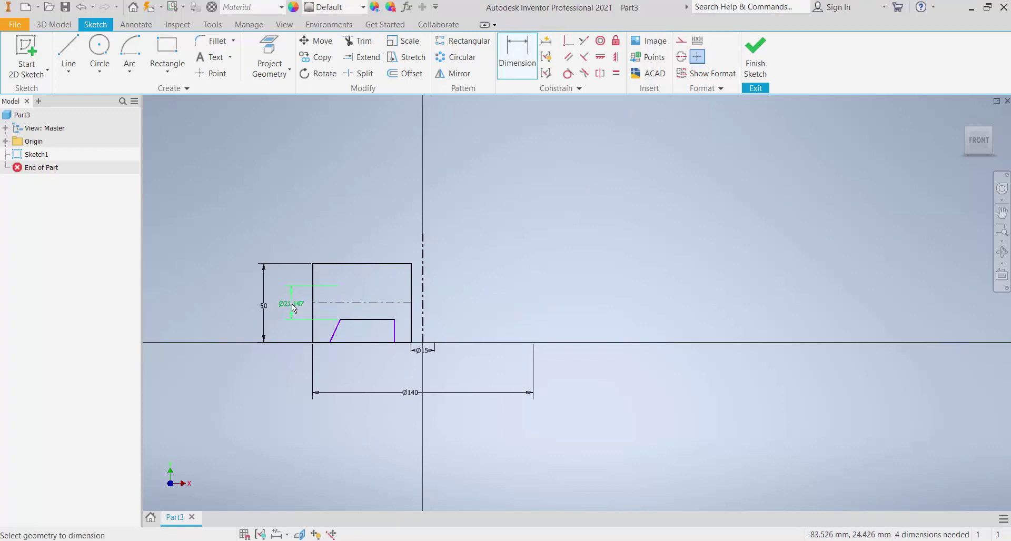
{"action": "type", "text": "20"}
{"action": "key", "text": "Return"}
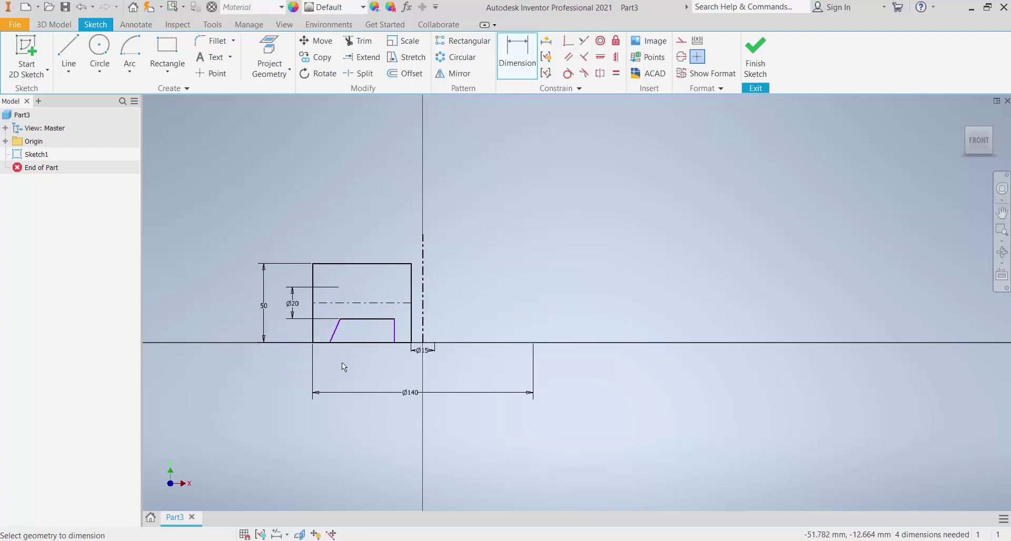
Step: Following the reference drawing, dimension the recess's vertical line about the vertical centerline as a 30 mm diameter
{"action": "key", "text": "alt+Tab"}
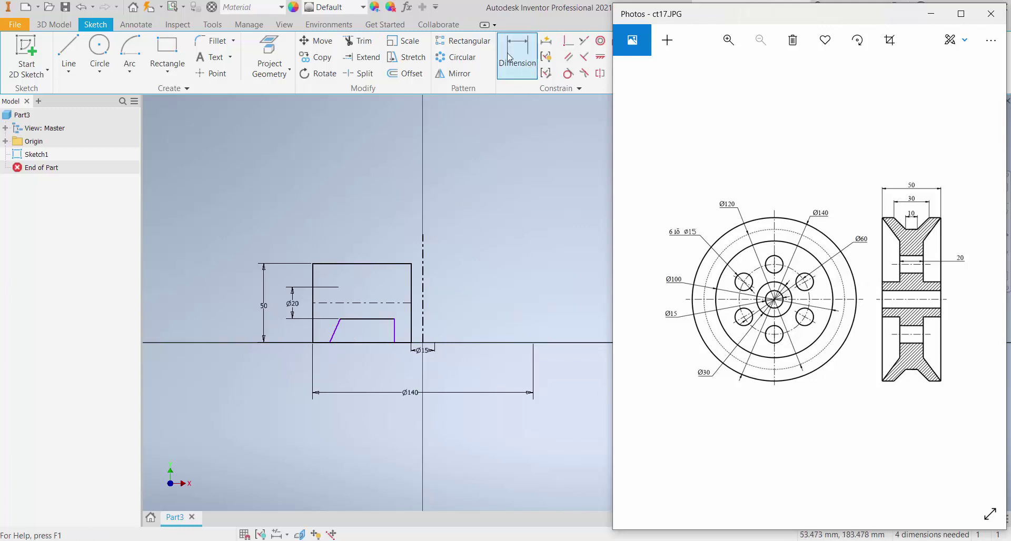
{"action": "key", "text": "alt+Tab"}
{"action": "left_click", "coordinate": [396, 335]}
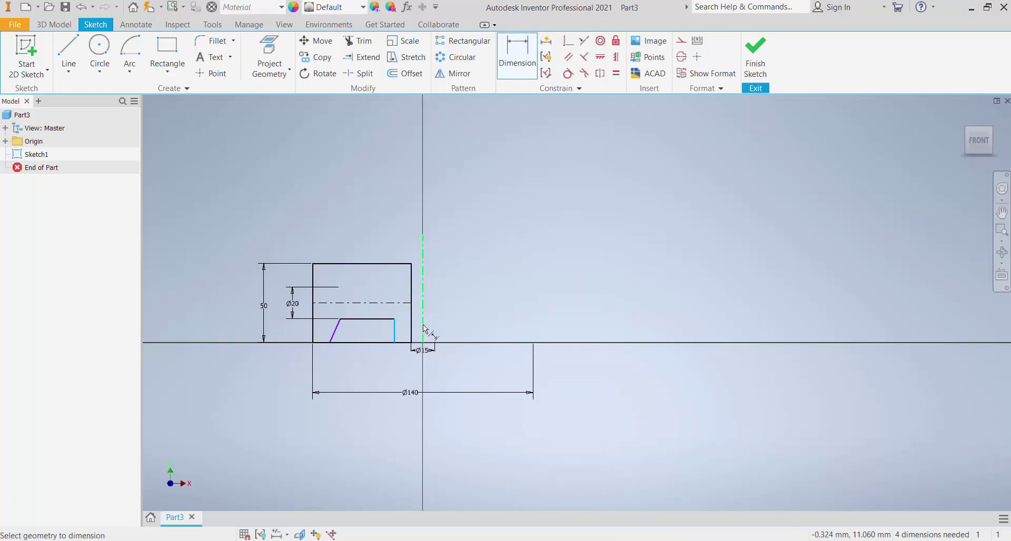
{"action": "left_click", "coordinate": [423, 336]}
{"action": "left_click", "coordinate": [417, 366]}
{"action": "type", "text": "3"}
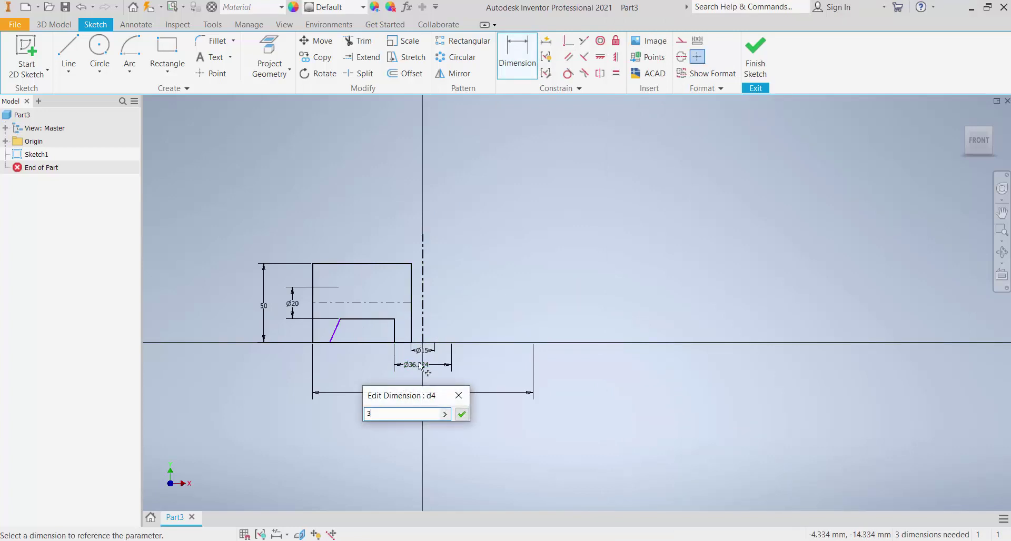
{"action": "type", "text": "0"}
{"action": "key", "text": "Return"}
Step: Constrain the lower endpoint of the recess's slanted line coincident with the rectangle's outer vertical edge, at the lower corner
{"action": "scroll", "coordinate": [378, 289], "scroll_direction": "up", "scroll_amount": 3}
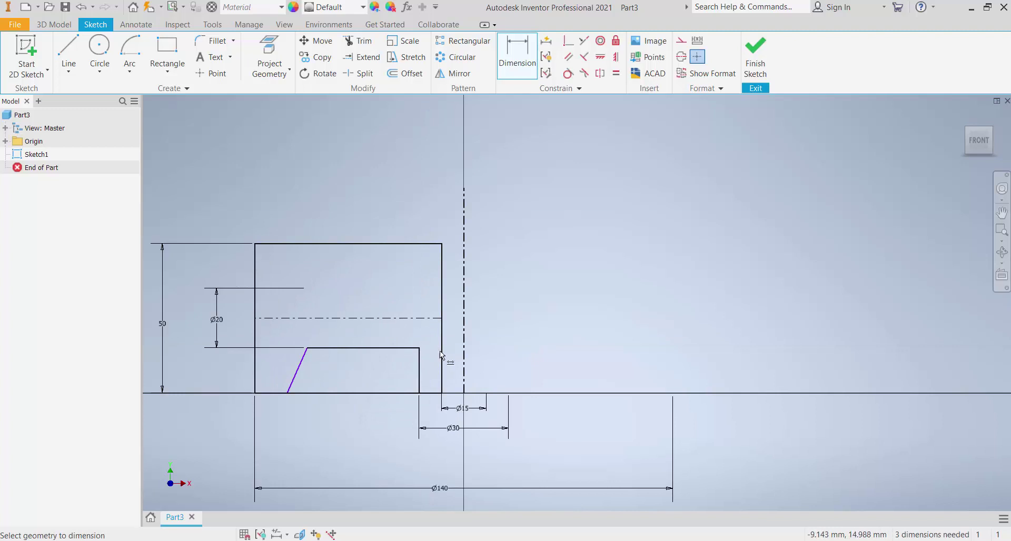
{"action": "key", "text": "alt+Tab"}
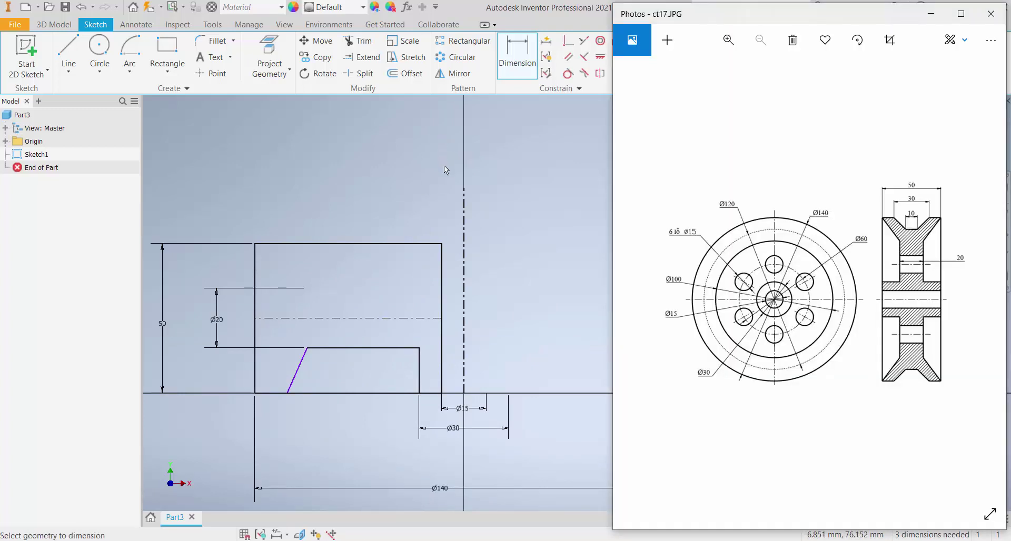
{"action": "left_click", "coordinate": [568, 41]}
{"action": "left_click", "coordinate": [288, 390]}
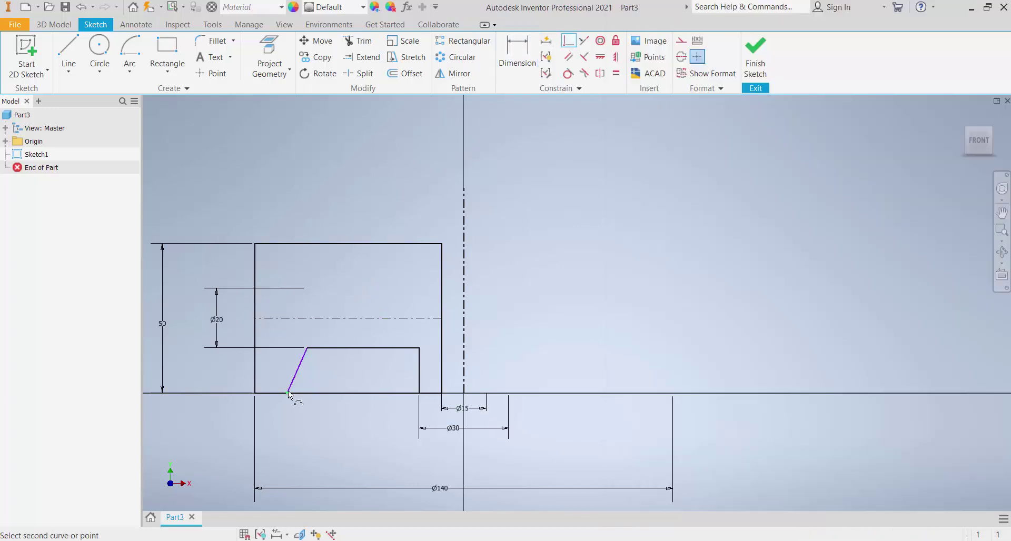
{"action": "left_click", "coordinate": [255, 369]}
{"action": "scroll", "coordinate": [310, 388], "scroll_direction": "down", "scroll_amount": 5}
{"action": "scroll", "coordinate": [292, 388], "scroll_direction": "up", "scroll_amount": 6}
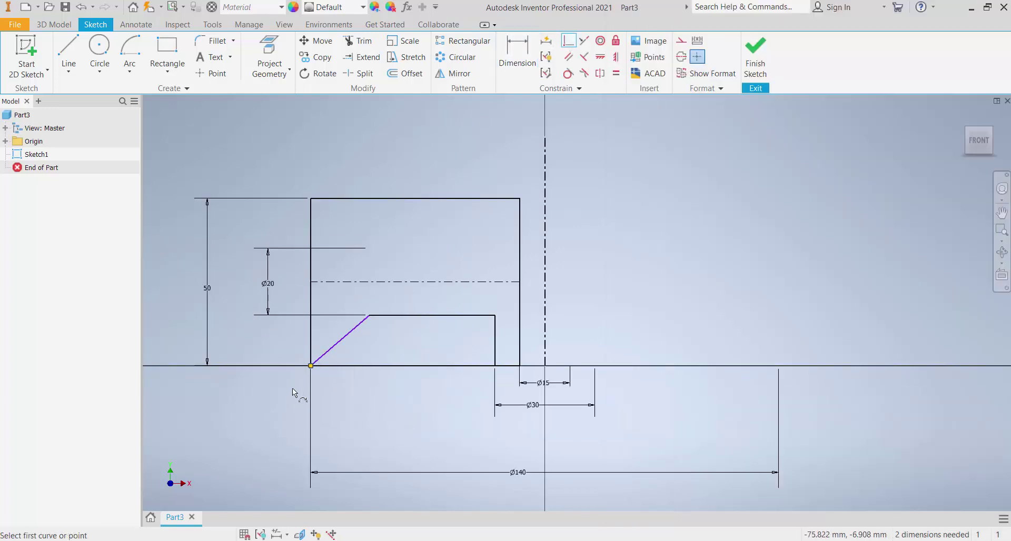
Step: Sketch the groove from the rectangle's outer edge: a slanted line inward and a vertical line about 12.5 mm long crossing the horizontal centerline
{"action": "left_click", "coordinate": [69, 52]}
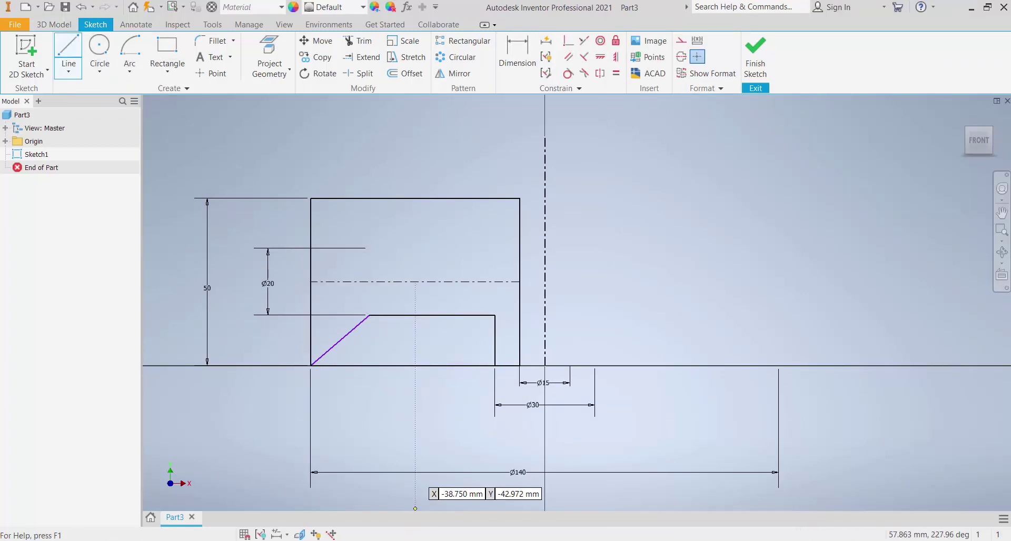
{"action": "key", "text": "alt+Tab"}
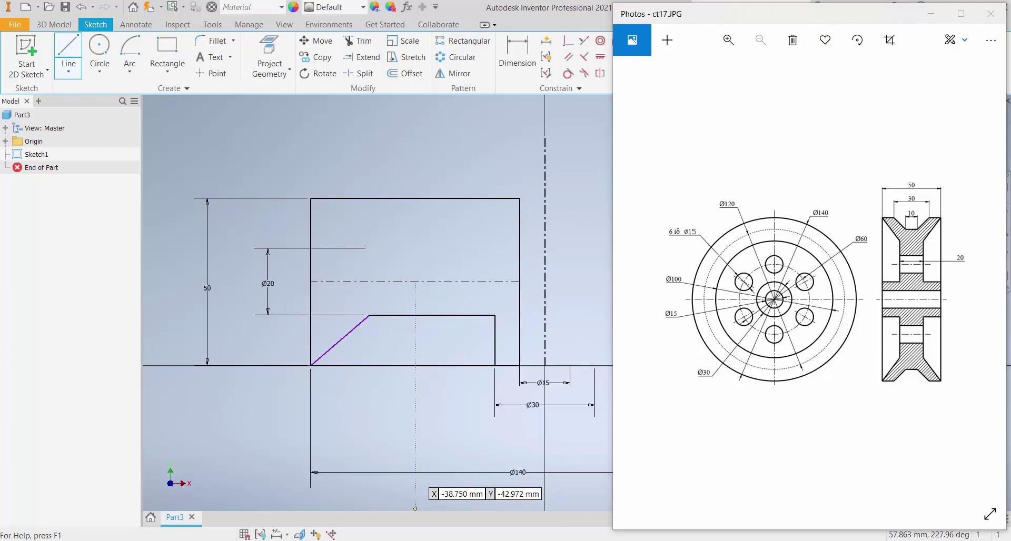
{"action": "key", "text": "alt+Tab"}
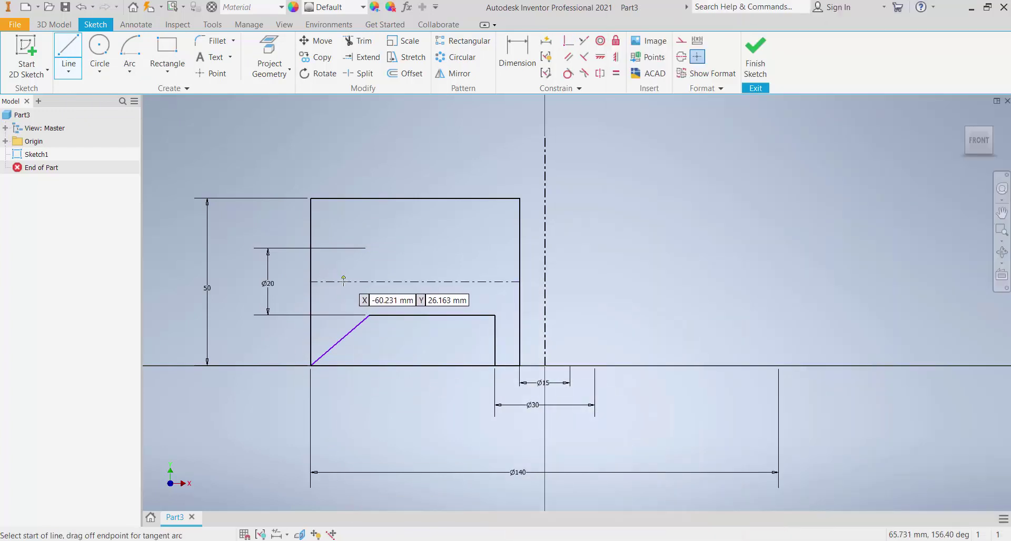
{"action": "left_click", "coordinate": [311, 334]}
{"action": "left_click", "coordinate": [340, 307]}
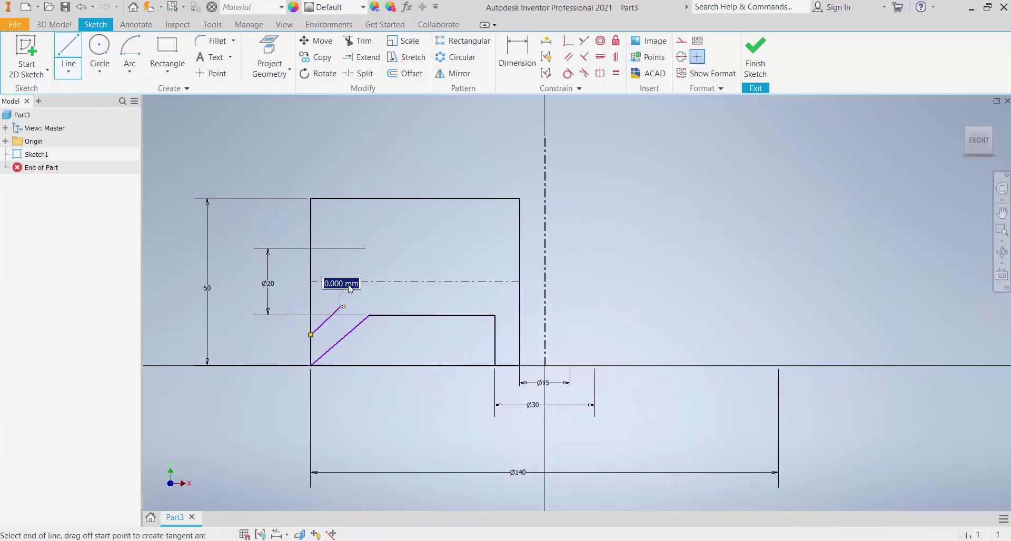
{"action": "left_click", "coordinate": [341, 265]}
{"action": "key", "text": "Escape"}
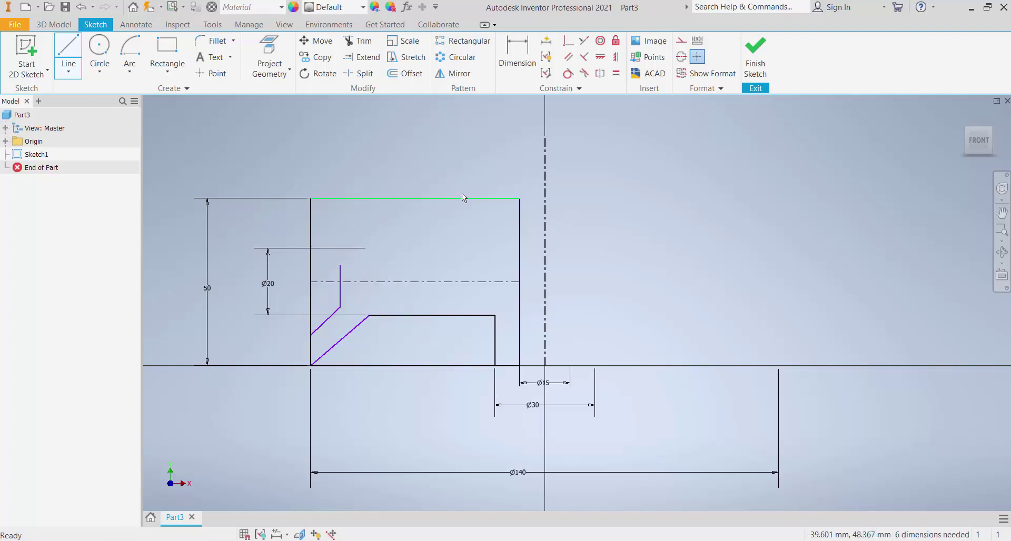
Step: Dimension the length of the groove's vertical bottom line as 10 mm
{"action": "left_click", "coordinate": [518, 55]}
{"action": "scroll", "coordinate": [298, 266], "scroll_direction": "down", "scroll_amount": 3}
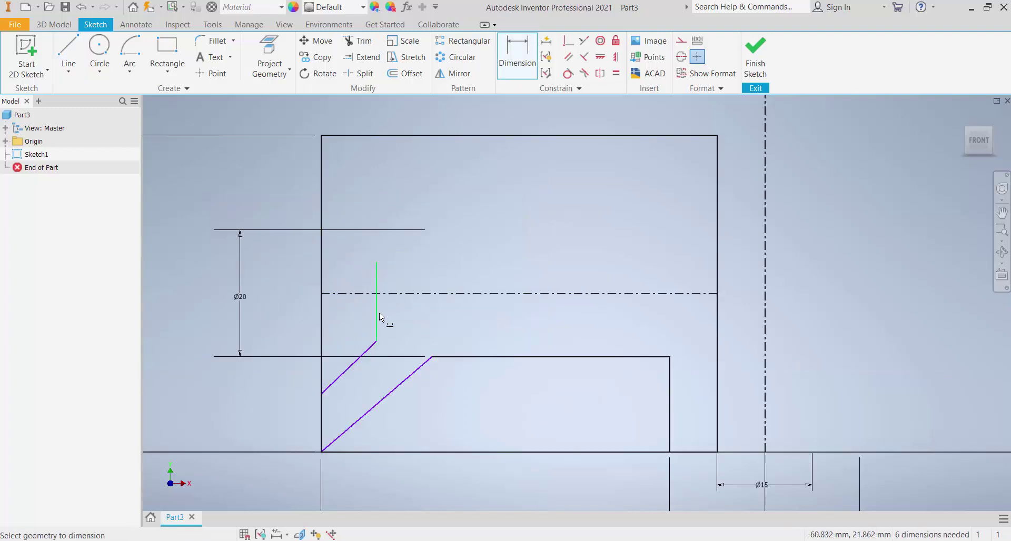
{"action": "left_click", "coordinate": [378, 316]}
{"action": "left_click", "coordinate": [350, 316]}
{"action": "type", "text": "10"}
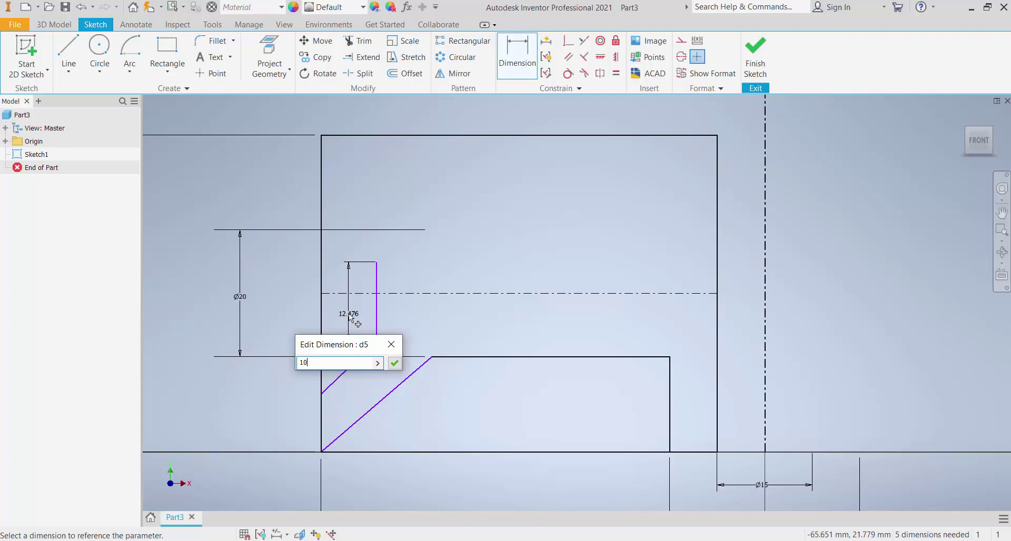
{"action": "key", "text": "Return"}
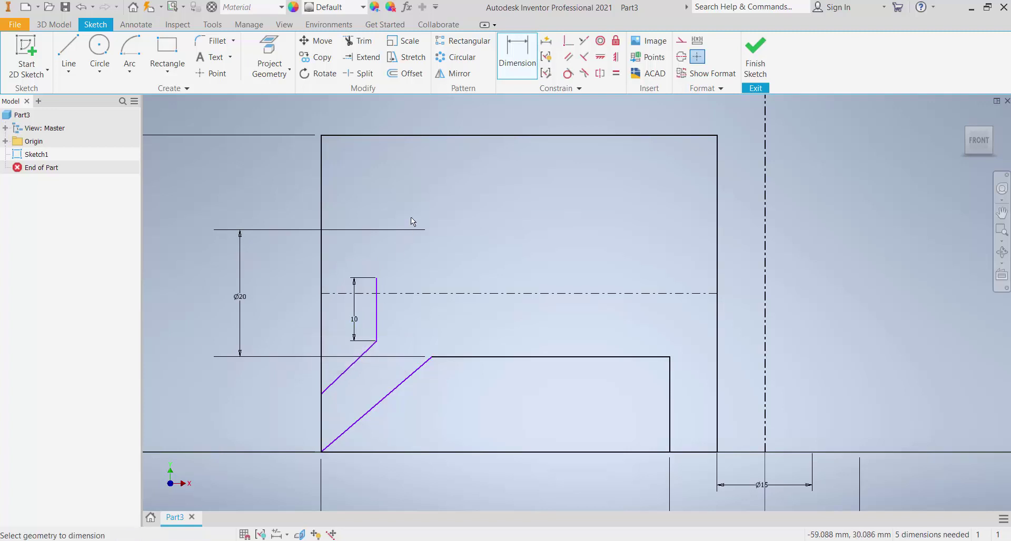
Step: Dimension the lower endpoint of the groove's bottom line about the horizontal centerline as a 10 mm diameter
{"action": "left_click", "coordinate": [361, 294]}
{"action": "left_click", "coordinate": [377, 341]}
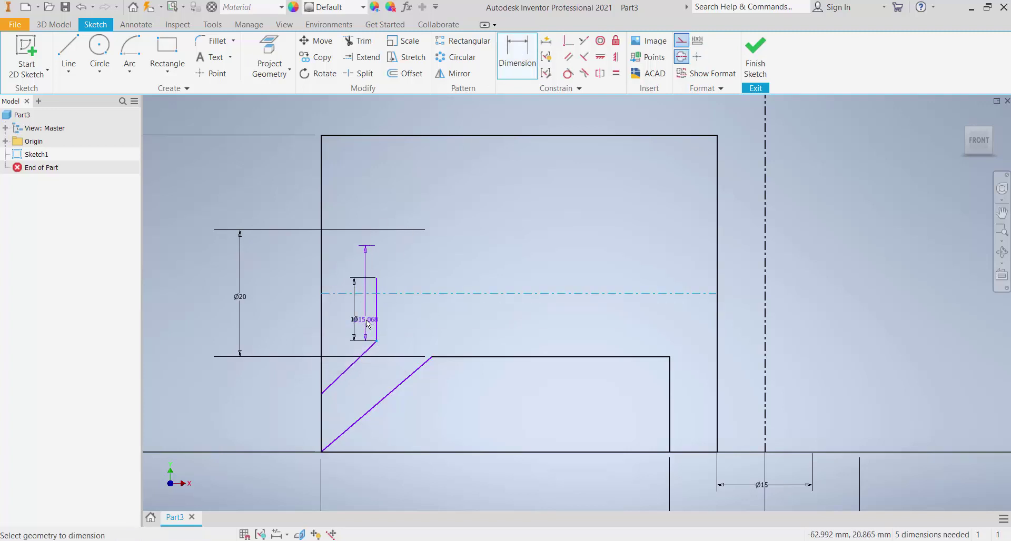
{"action": "left_click", "coordinate": [369, 324]}
{"action": "type", "text": "1"}
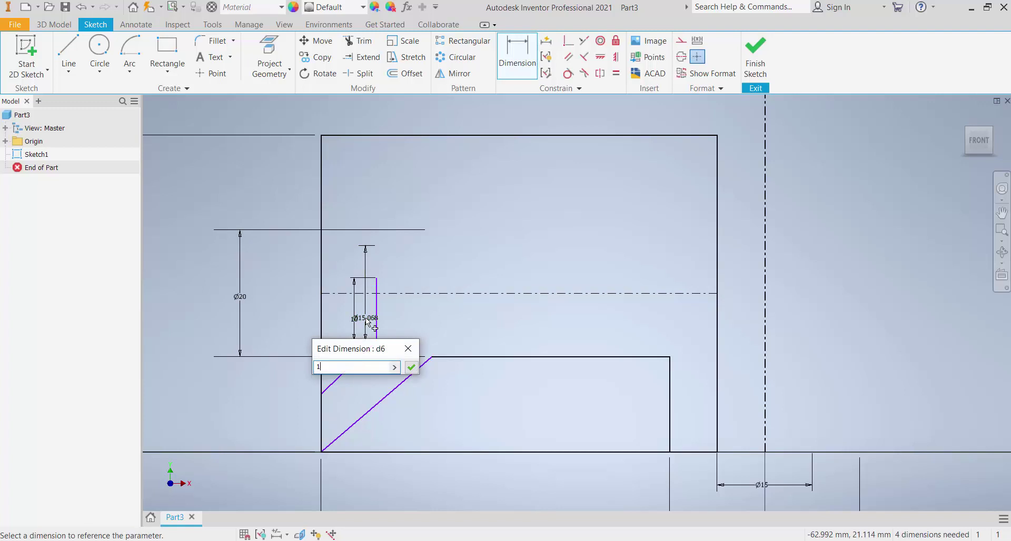
{"action": "type", "text": "0"}
{"action": "key", "text": "Return"}
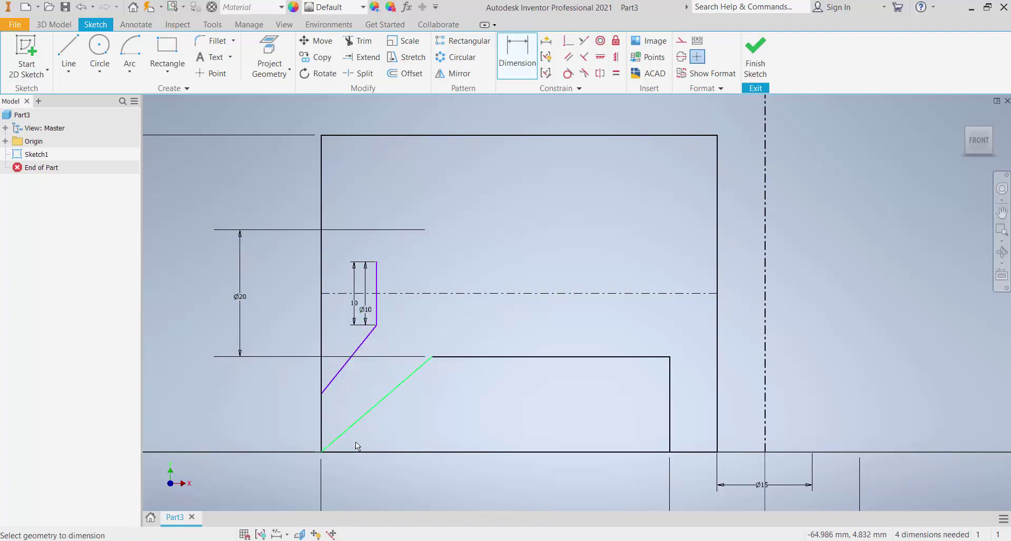
Step: Following the reference drawing, dimension the groove's slanted line endpoint on the outer edge about the horizontal centerline as a 30 mm diameter
{"action": "key", "text": "alt+Tab"}
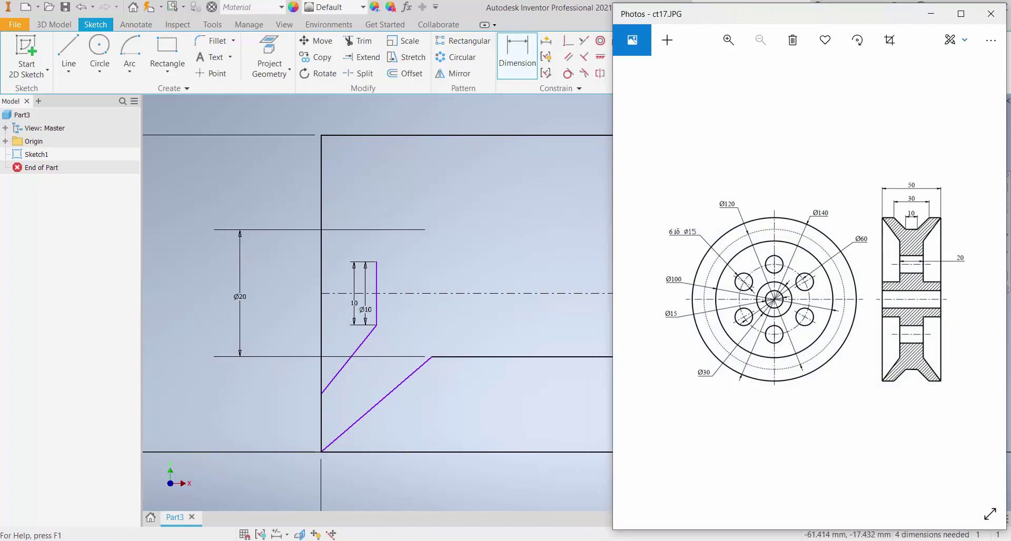
{"action": "key", "text": "alt+Tab"}
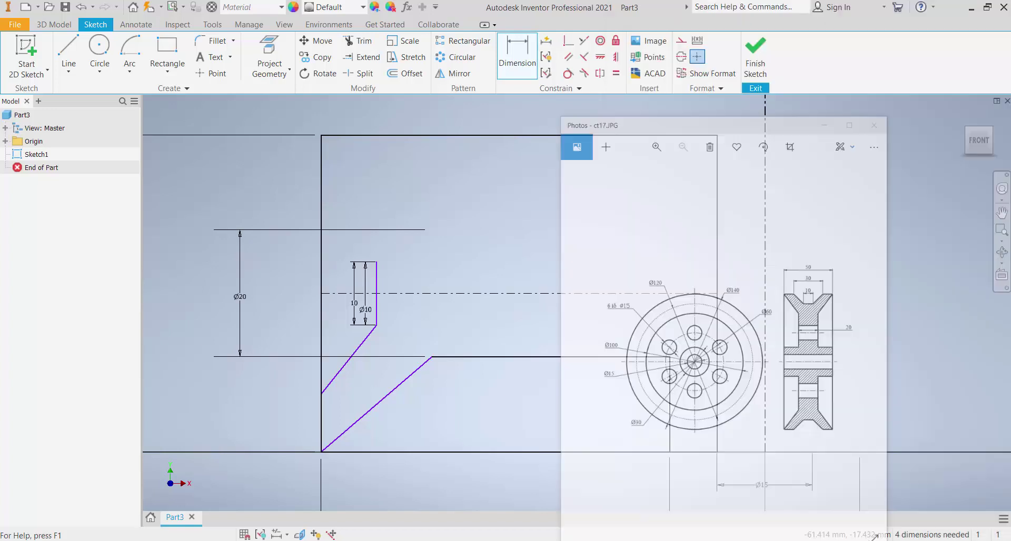
{"action": "left_click", "coordinate": [321, 395]}
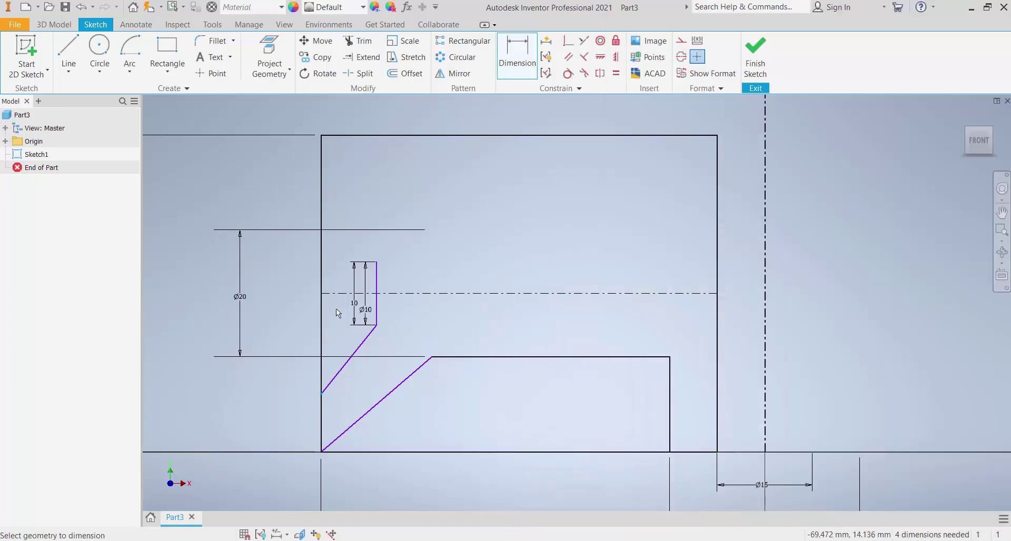
{"action": "left_click", "coordinate": [341, 293]}
{"action": "left_click", "coordinate": [284, 318]}
{"action": "type", "text": "30"}
{"action": "key", "text": "Return"}
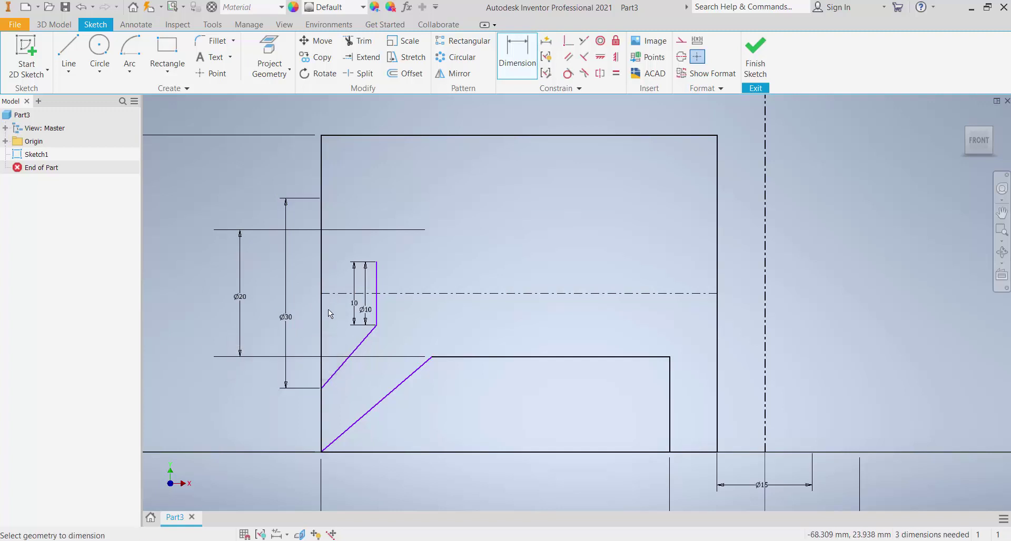
Step: Following the reference drawing, dimension the groove's vertical bottom line about the vertical centerline as a 120 mm diameter
{"action": "key", "text": "alt+Tab"}
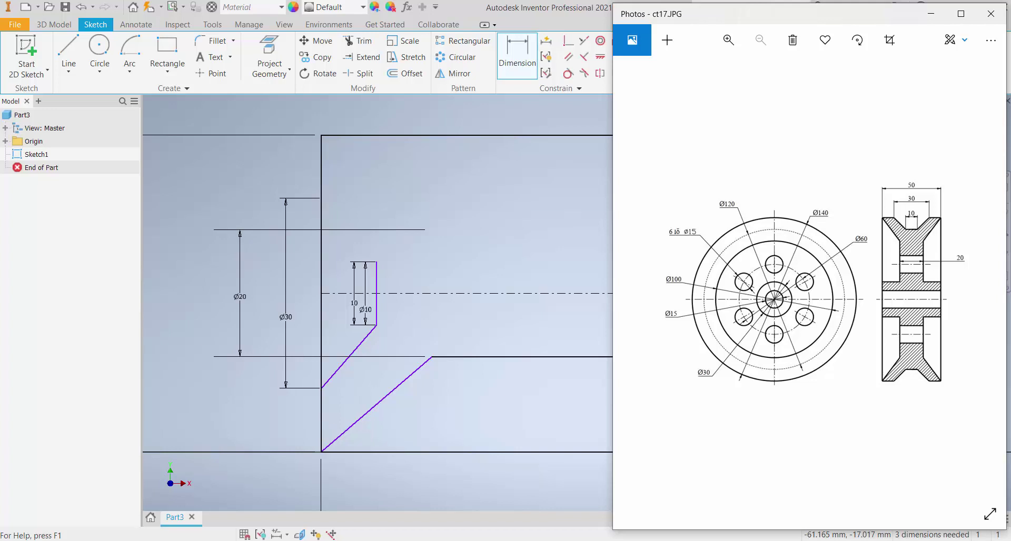
{"action": "key", "text": "alt+Tab"}
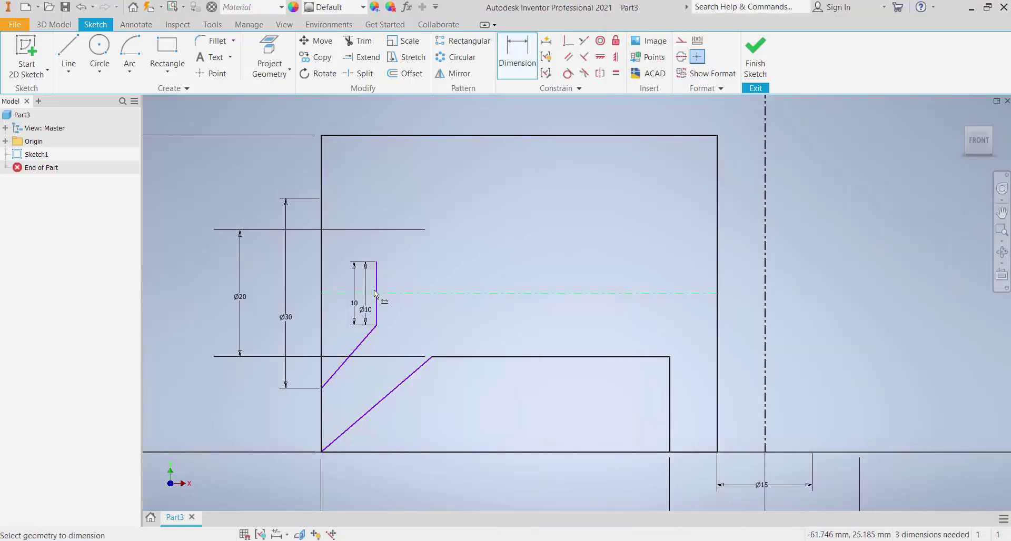
{"action": "left_click", "coordinate": [375, 293]}
{"action": "scroll", "coordinate": [375, 287], "scroll_direction": "down", "scroll_amount": 5}
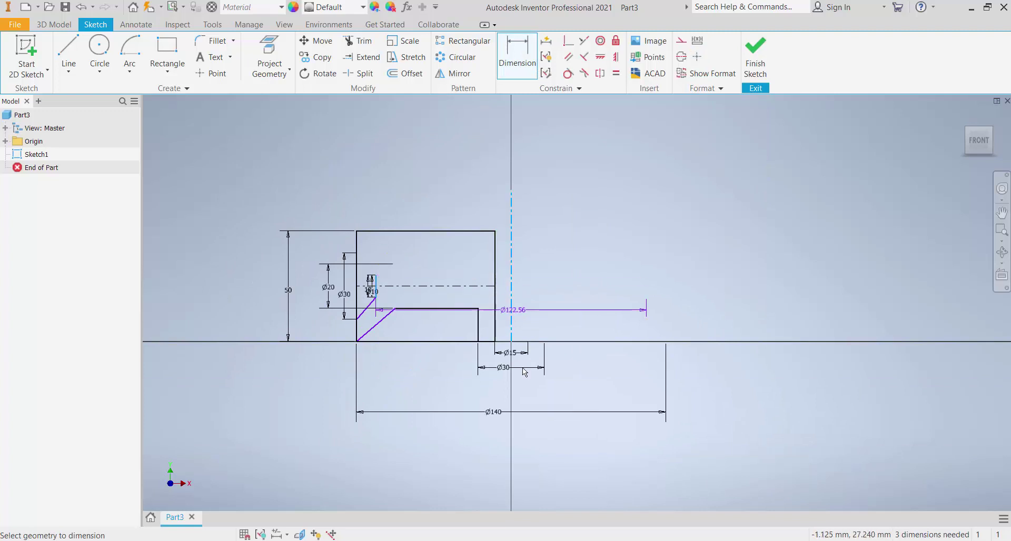
{"action": "left_click", "coordinate": [499, 392]}
{"action": "type", "text": "12"}
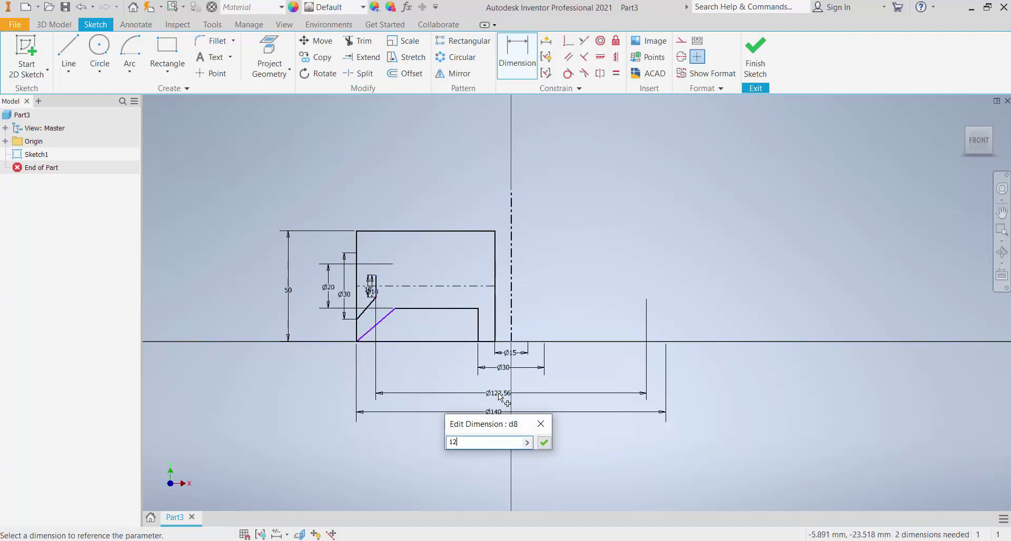
{"action": "type", "text": "0"}
{"action": "key", "text": "Return"}
{"action": "scroll", "coordinate": [372, 307], "scroll_direction": "up", "scroll_amount": 5}
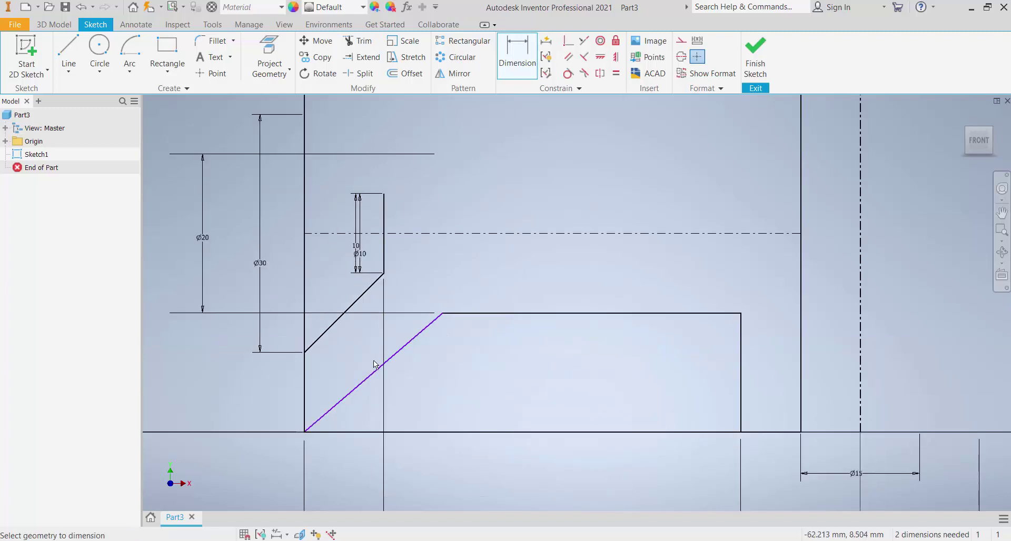
Step: Try to constrain the side recess's slanted line parallel to the groove's slanted line
{"action": "scroll", "coordinate": [391, 343], "scroll_direction": "down", "scroll_amount": 2}
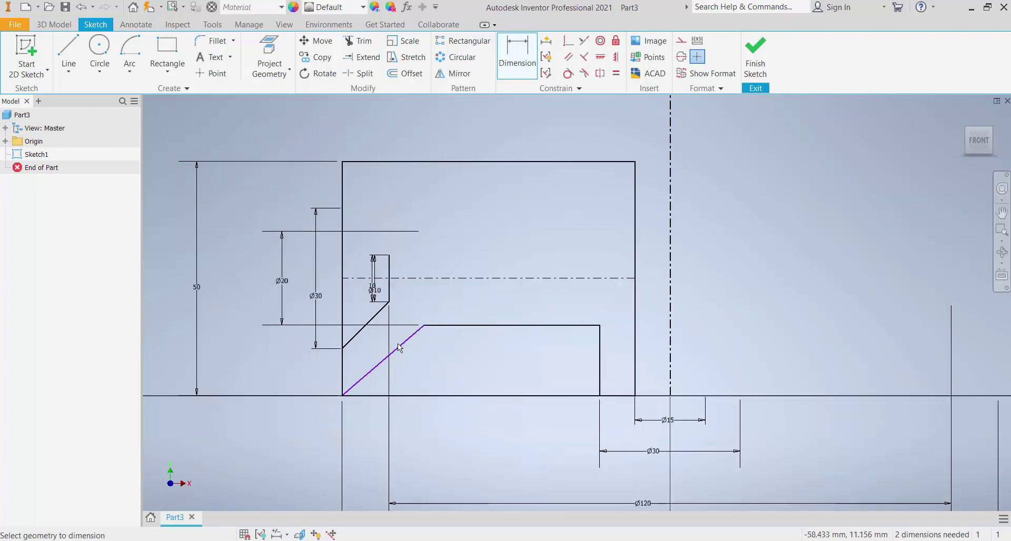
{"action": "scroll", "coordinate": [423, 322], "scroll_direction": "up", "scroll_amount": 3}
{"action": "left_click", "coordinate": [569, 57]}
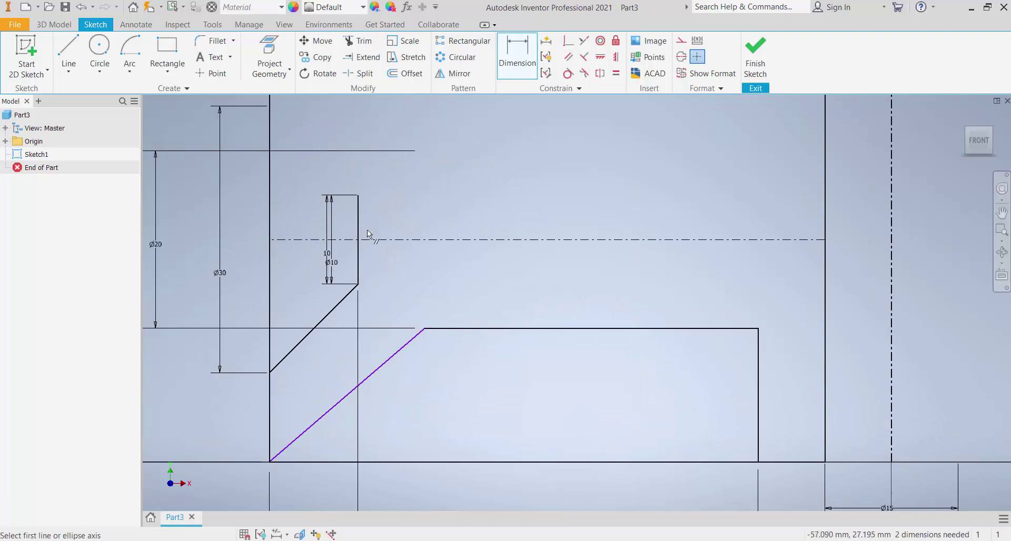
{"action": "left_click", "coordinate": [335, 307]}
{"action": "left_click", "coordinate": [358, 385]}
{"action": "scroll", "coordinate": [400, 350], "scroll_direction": "down", "scroll_amount": 4}
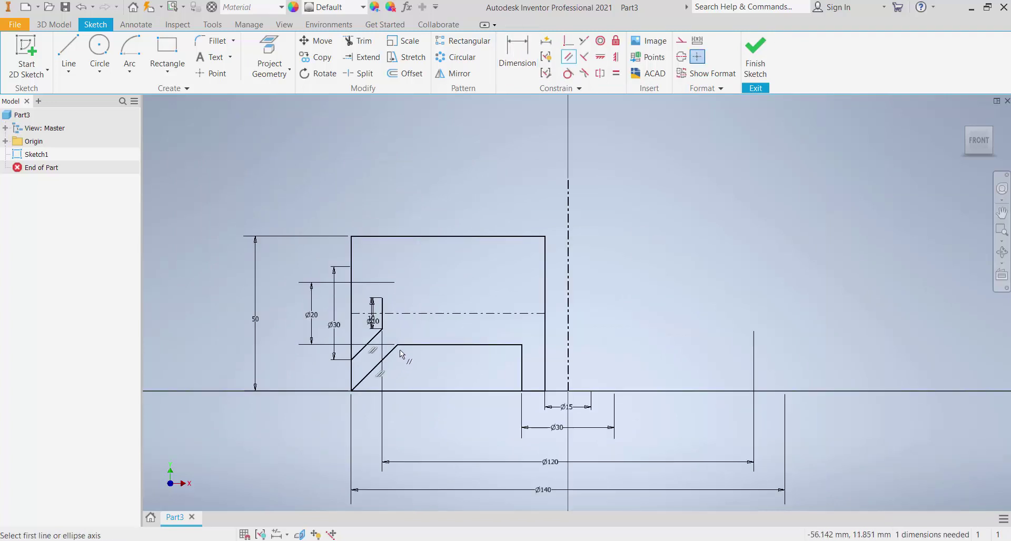
{"action": "scroll", "coordinate": [335, 398], "scroll_direction": "up", "scroll_amount": 3}
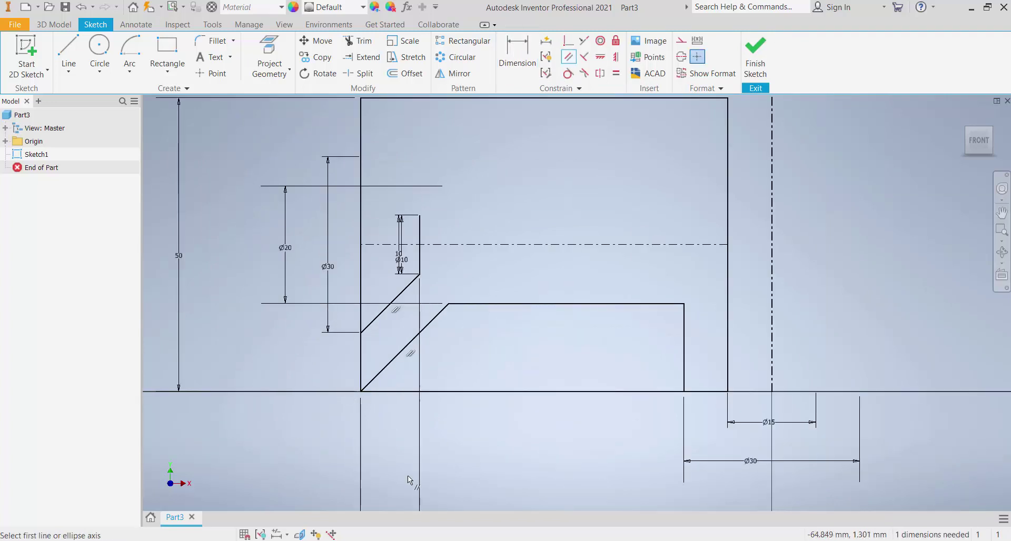
{"action": "key", "text": "Escape"}
Step: Check the reference drawing ct17.JPG and undo the parallel constraint between the two slanted lines
{"action": "key", "text": "alt+Tab"}
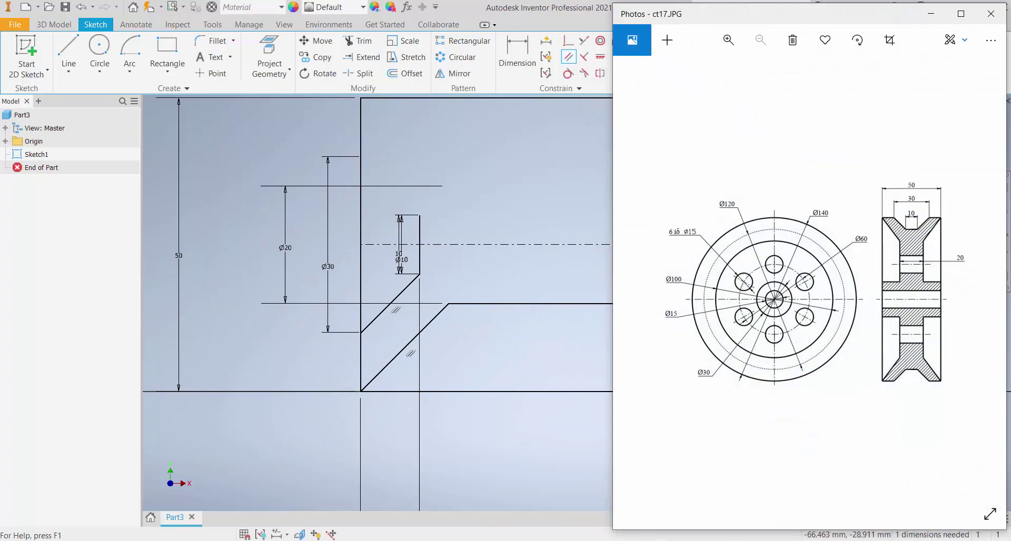
{"action": "key", "text": "d"}
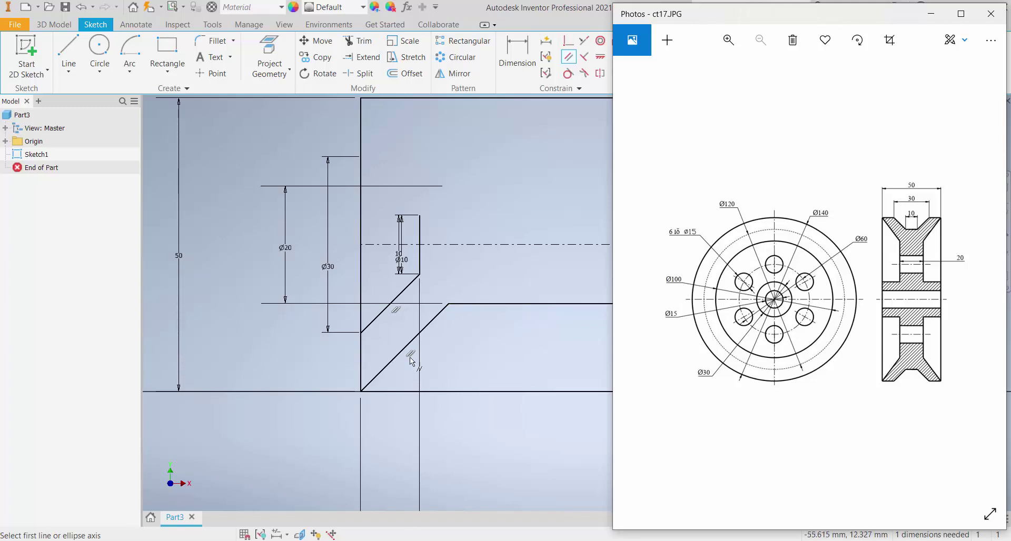
{"action": "scroll", "coordinate": [410, 357], "scroll_direction": "down", "scroll_amount": 2}
{"action": "left_click", "coordinate": [525, 147]}
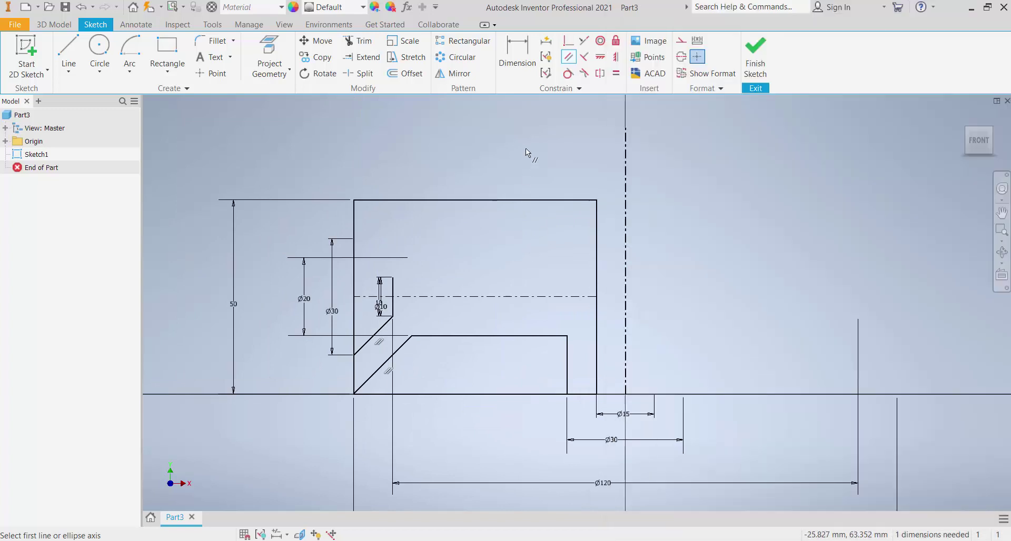
{"action": "key", "text": "ctrl+z"}
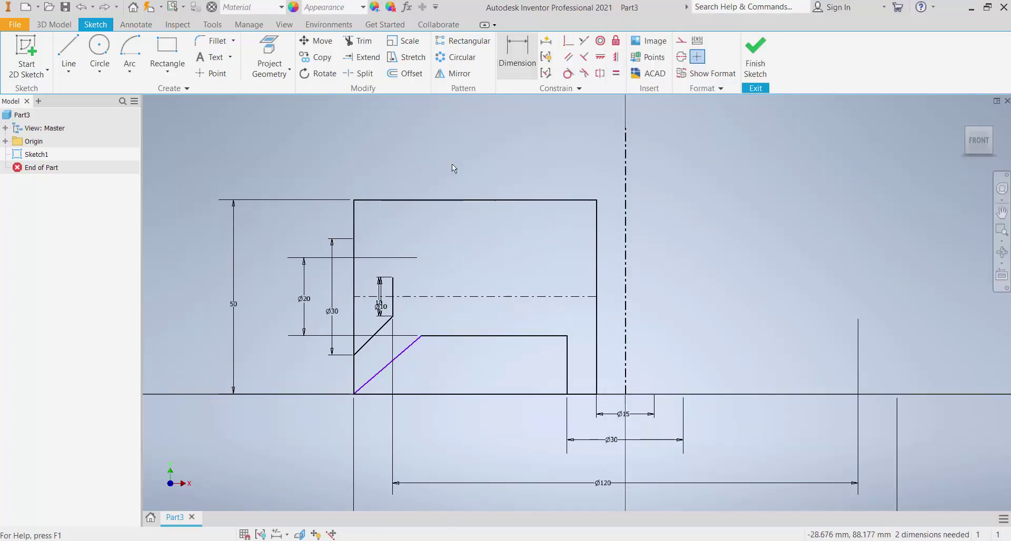
Step: Dimension the upper endpoint of the recess's slanted line about the vertical centerline as a 100 mm diameter
{"action": "key", "text": "d"}
{"action": "left_click", "coordinate": [422, 336]}
{"action": "left_click", "coordinate": [626, 338]}
{"action": "scroll", "coordinate": [627, 338], "scroll_direction": "down", "scroll_amount": 5}
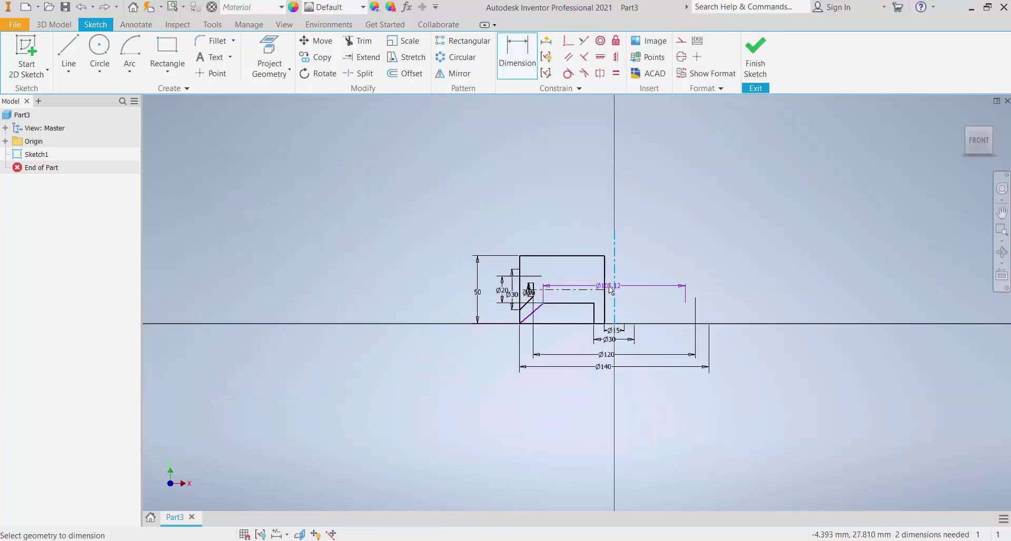
{"action": "scroll", "coordinate": [609, 362], "scroll_direction": "up", "scroll_amount": 6}
{"action": "left_click", "coordinate": [610, 299]}
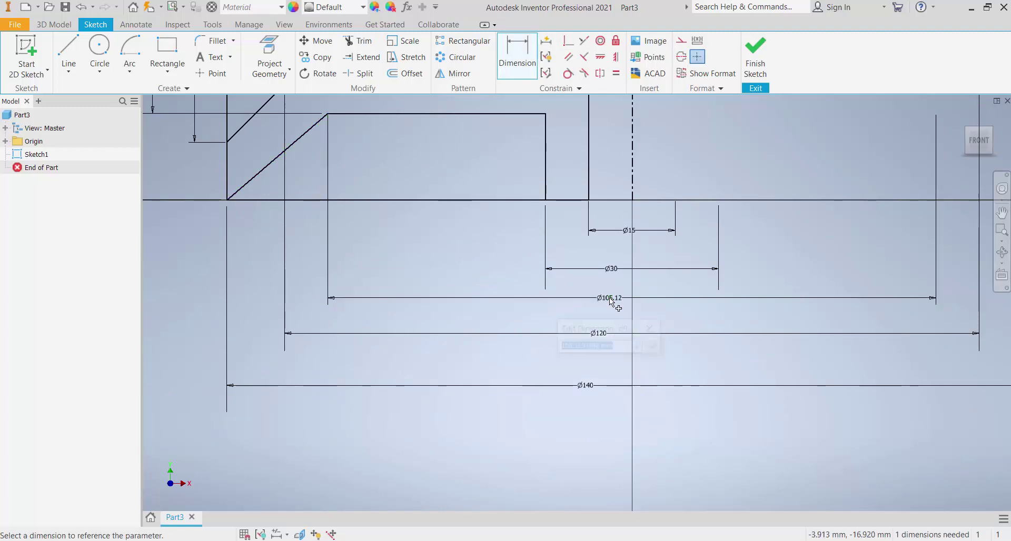
{"action": "type", "text": "100"}
{"action": "key", "text": "Return"}
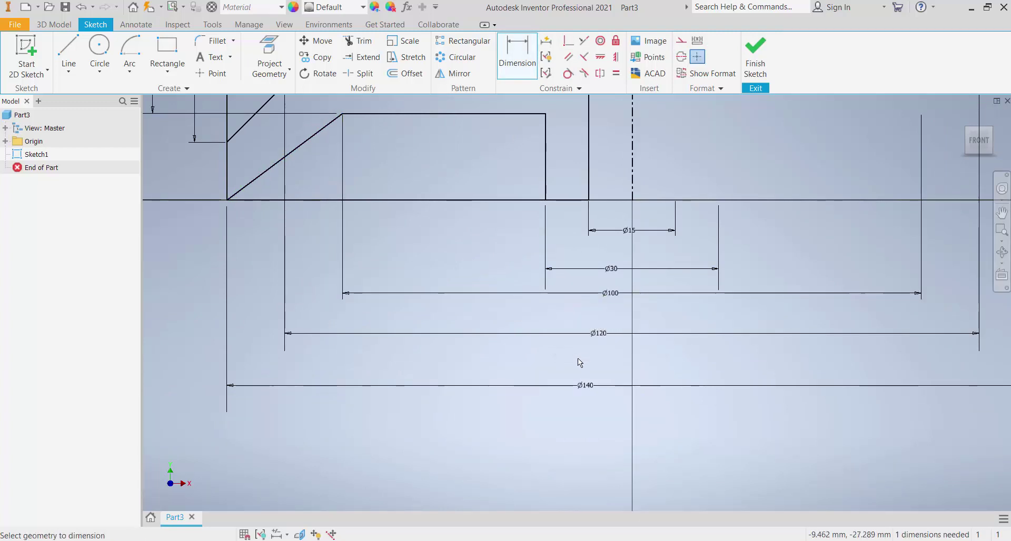
{"action": "scroll", "coordinate": [527, 306], "scroll_direction": "down", "scroll_amount": 4}
{"action": "scroll", "coordinate": [498, 278], "scroll_direction": "up", "scroll_amount": 4}
{"action": "scroll", "coordinate": [416, 240], "scroll_direction": "up", "scroll_amount": 2}
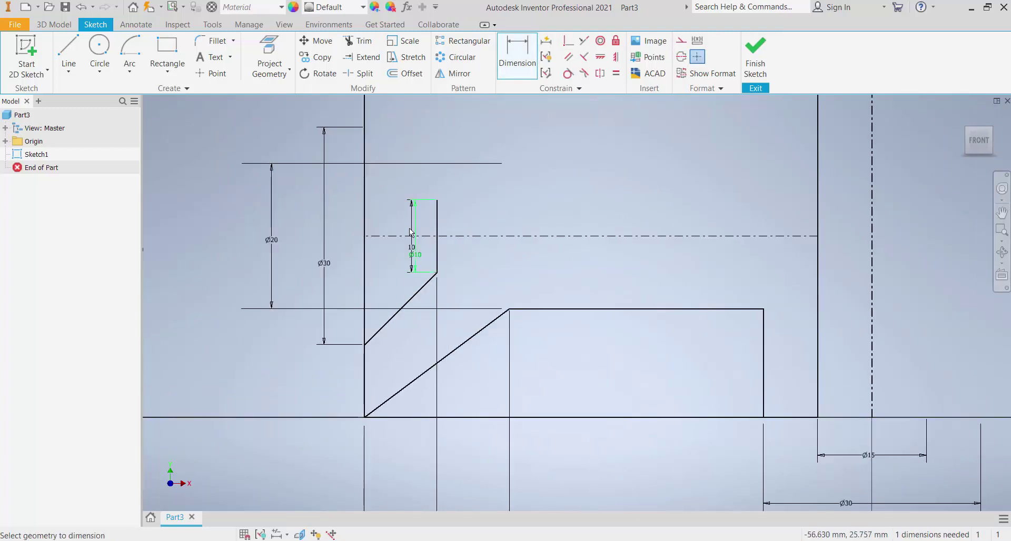
{"action": "scroll", "coordinate": [411, 237], "scroll_direction": "down", "scroll_amount": 1}
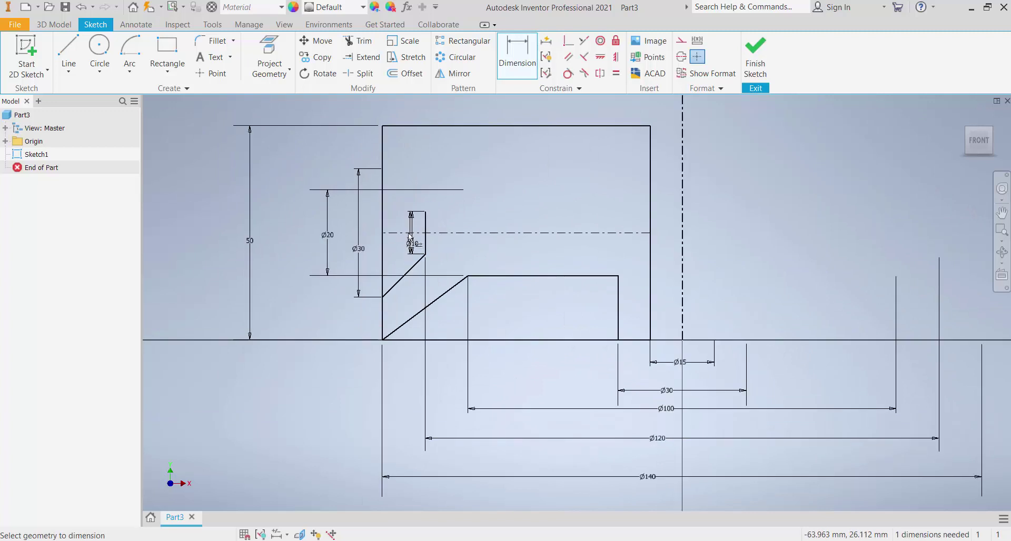
Step: Mirror the recess's slanted, horizontal and vertical lines about the horizontal centerline
{"action": "key", "text": "Escape"}
{"action": "left_click", "coordinate": [438, 300]}
{"action": "left_click", "coordinate": [479, 279], "text": "ctrl"}
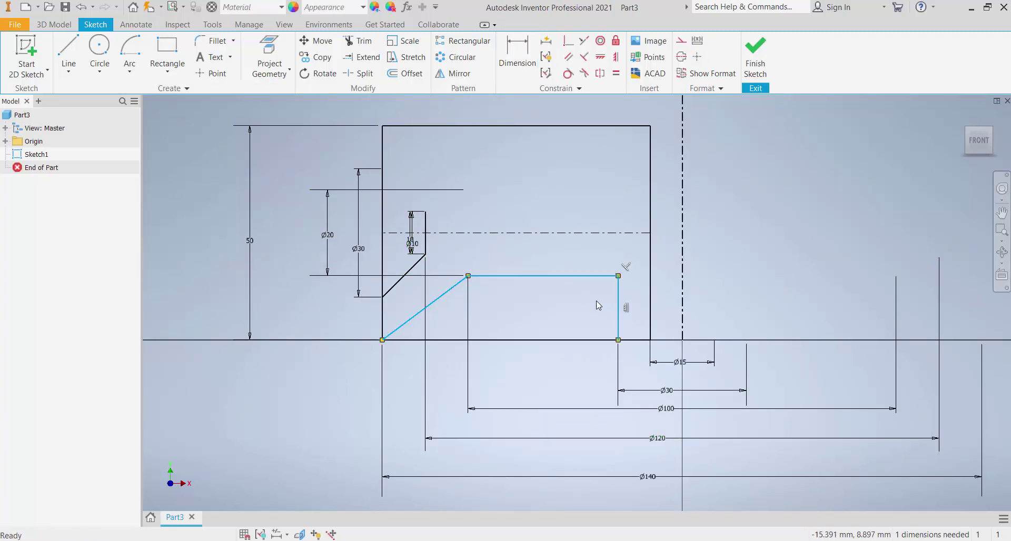
{"action": "left_click", "coordinate": [440, 74]}
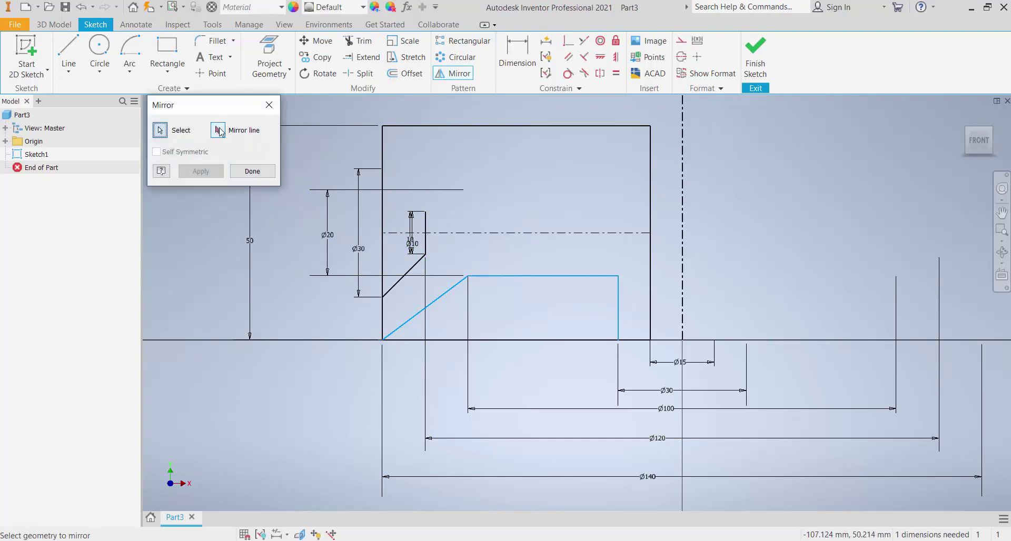
{"action": "left_click", "coordinate": [521, 233]}
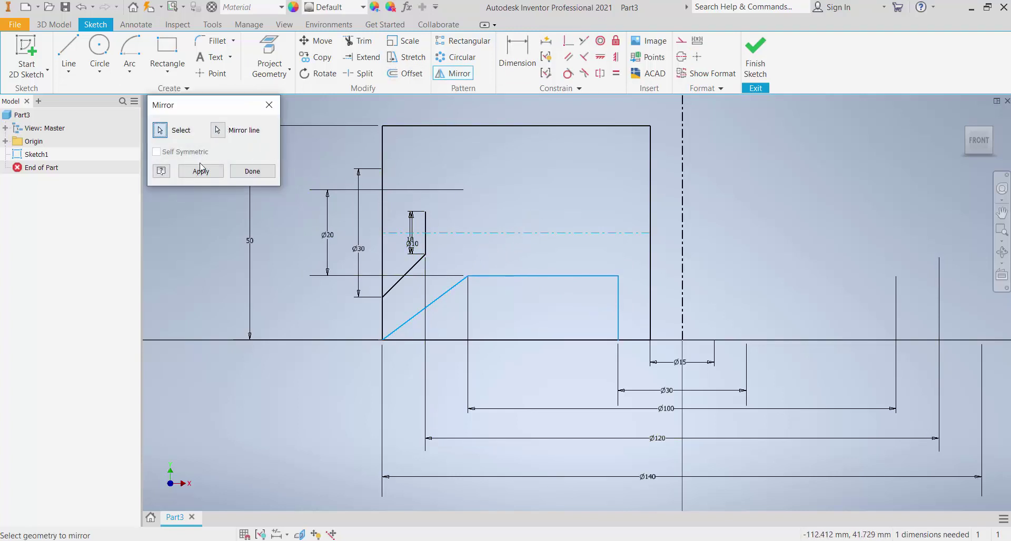
{"action": "left_click", "coordinate": [201, 169]}
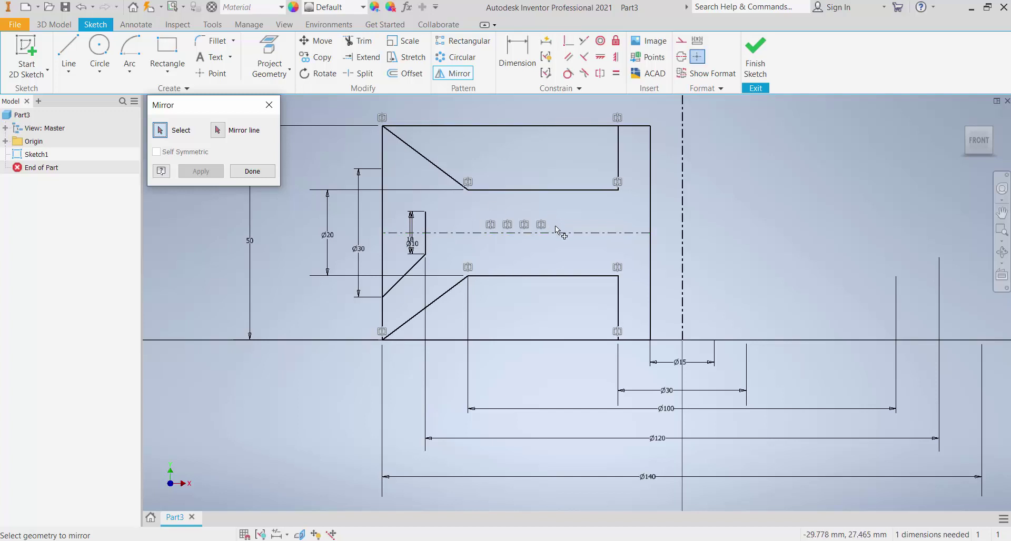
{"action": "scroll", "coordinate": [558, 232], "scroll_direction": "up", "scroll_amount": 3}
{"action": "key", "text": "Escape"}
{"action": "scroll", "coordinate": [480, 278], "scroll_direction": "down", "scroll_amount": 2}
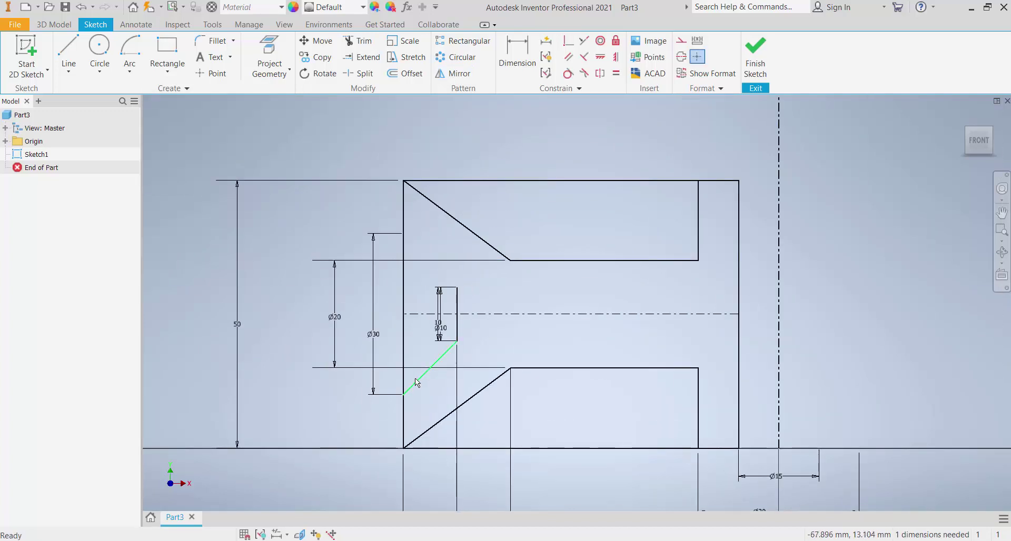
Step: Sketch a slanted line about 20.6 mm long from the groove bottom's upper endpoint and make its free end coincident with the rectangle's outer edge
{"action": "left_click", "coordinate": [68, 53]}
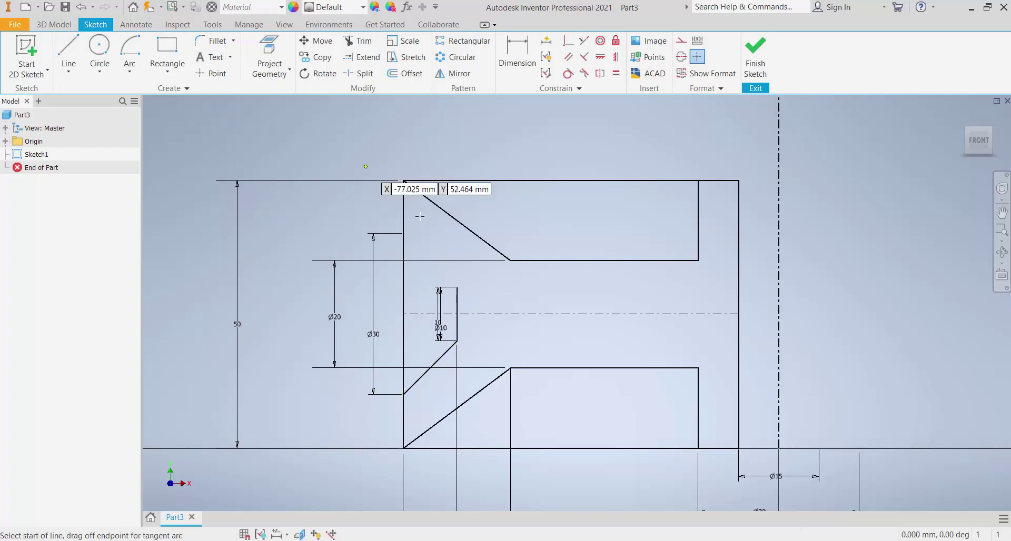
{"action": "left_click", "coordinate": [457, 288]}
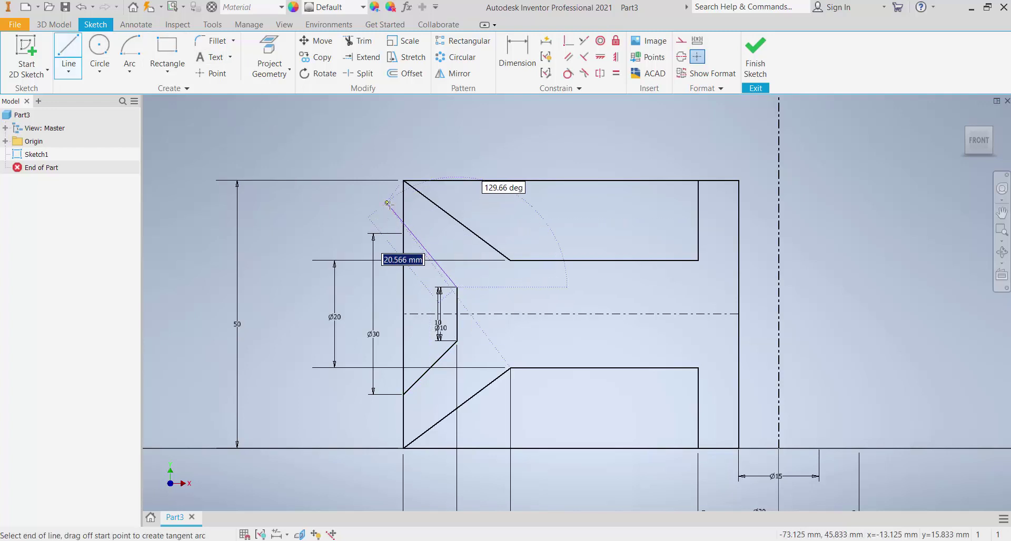
{"action": "left_click", "coordinate": [387, 203]}
{"action": "key", "text": "Escape"}
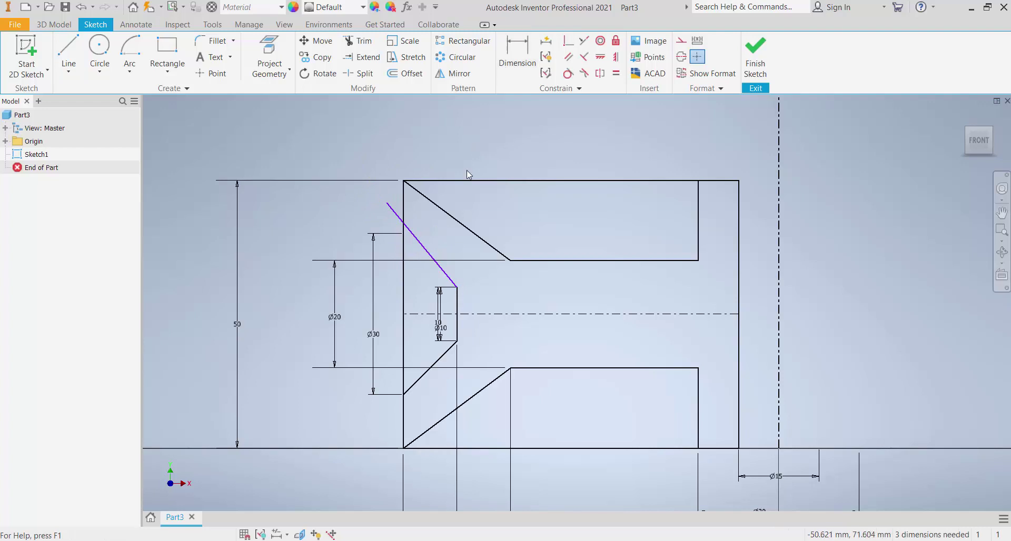
{"action": "left_click", "coordinate": [518, 59]}
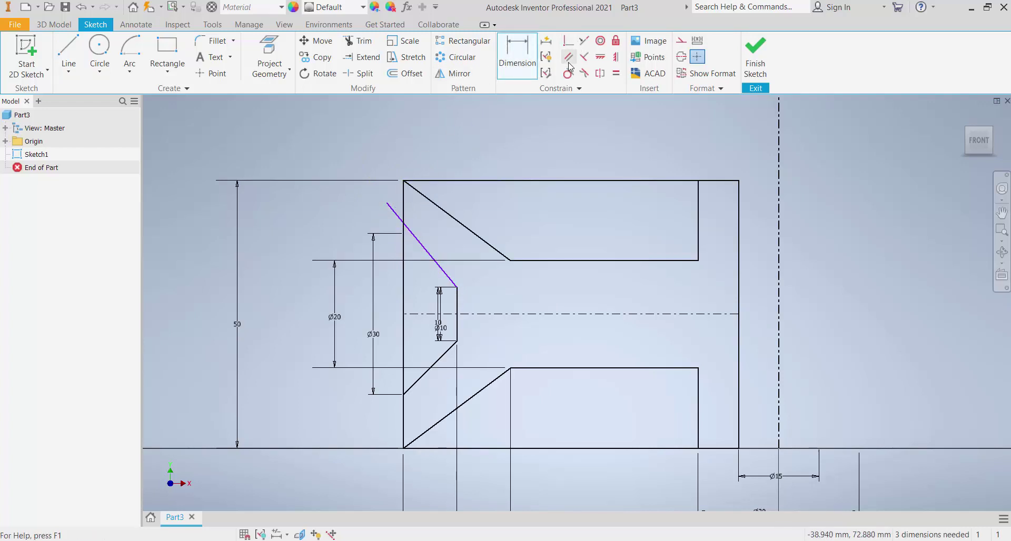
{"action": "left_click", "coordinate": [569, 41]}
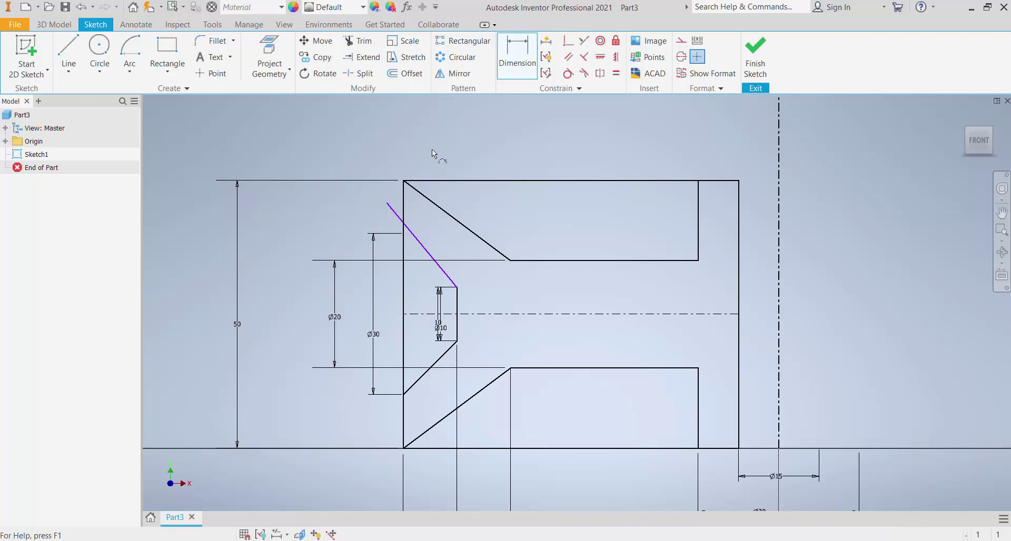
{"action": "left_click", "coordinate": [389, 203]}
{"action": "left_click", "coordinate": [404, 209]}
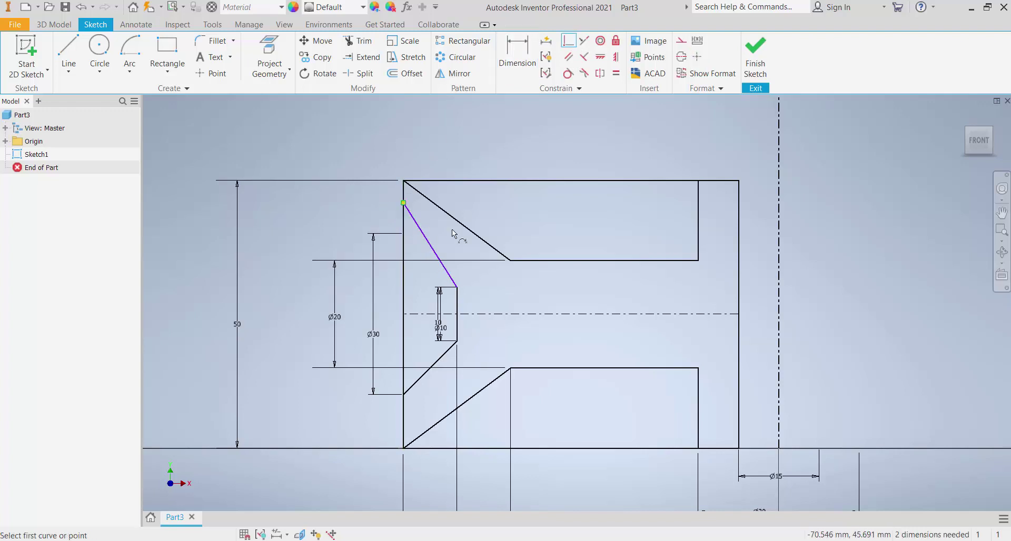
Step: Dimension the upper slanted line's endpoint on the outer edge about the horizontal centerline as a 30 mm diameter
{"action": "left_click", "coordinate": [522, 76]}
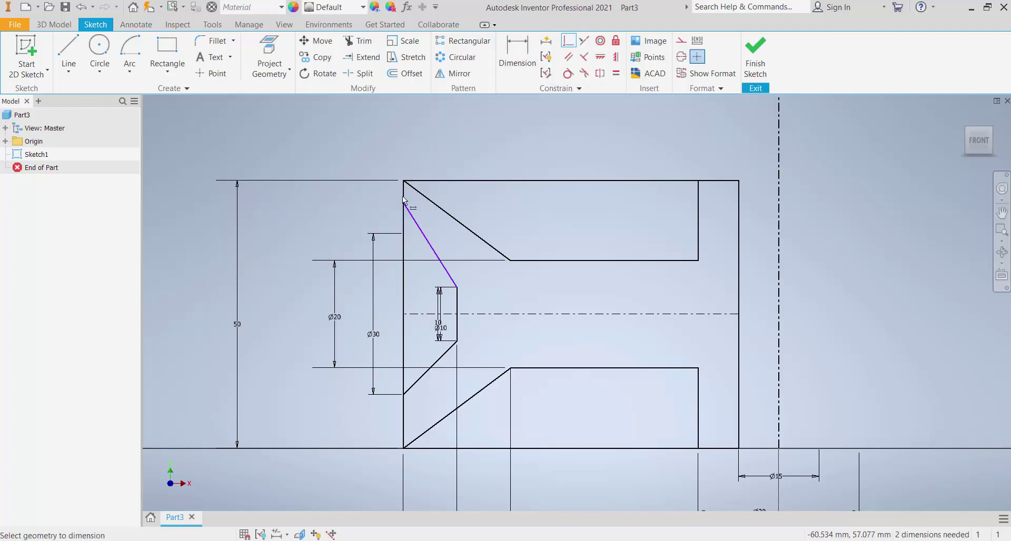
{"action": "left_click", "coordinate": [420, 314]}
{"action": "left_click", "coordinate": [301, 315]}
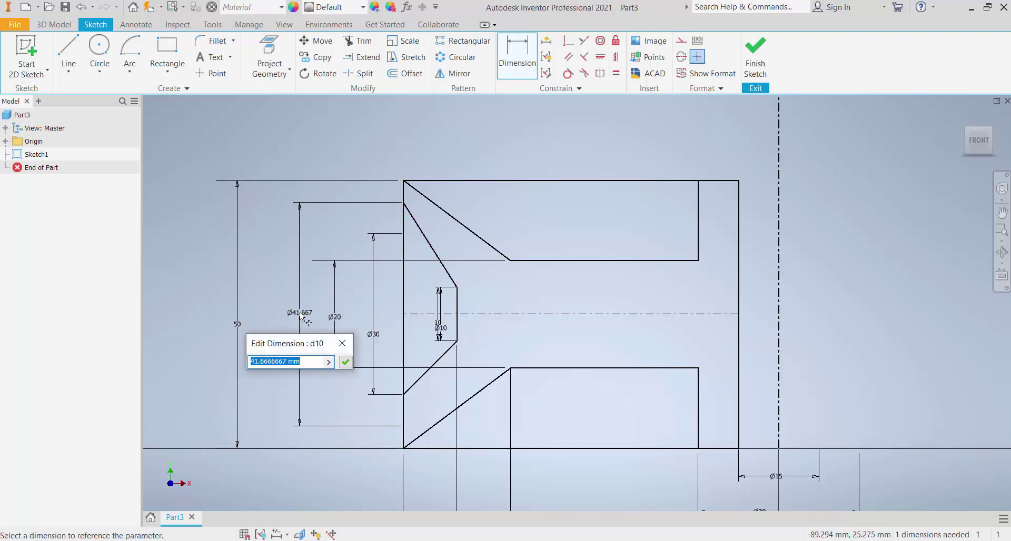
{"action": "type", "text": "30"}
{"action": "key", "text": "Return"}
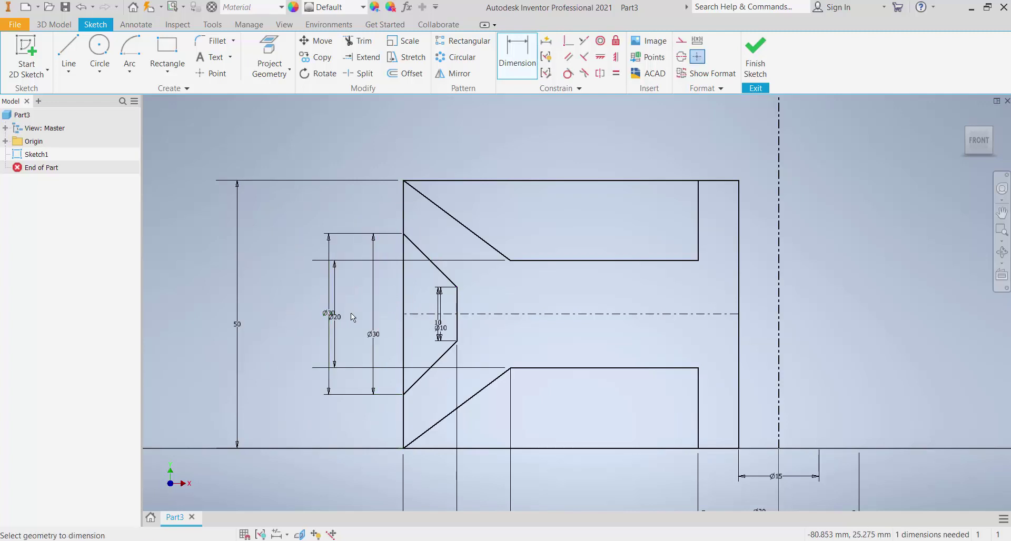
Step: Finish the pulley cross-section sketch and return to 3D modelling
{"action": "scroll", "coordinate": [351, 313], "scroll_direction": "down", "scroll_amount": 3}
{"action": "scroll", "coordinate": [358, 303], "scroll_direction": "up", "scroll_amount": 4}
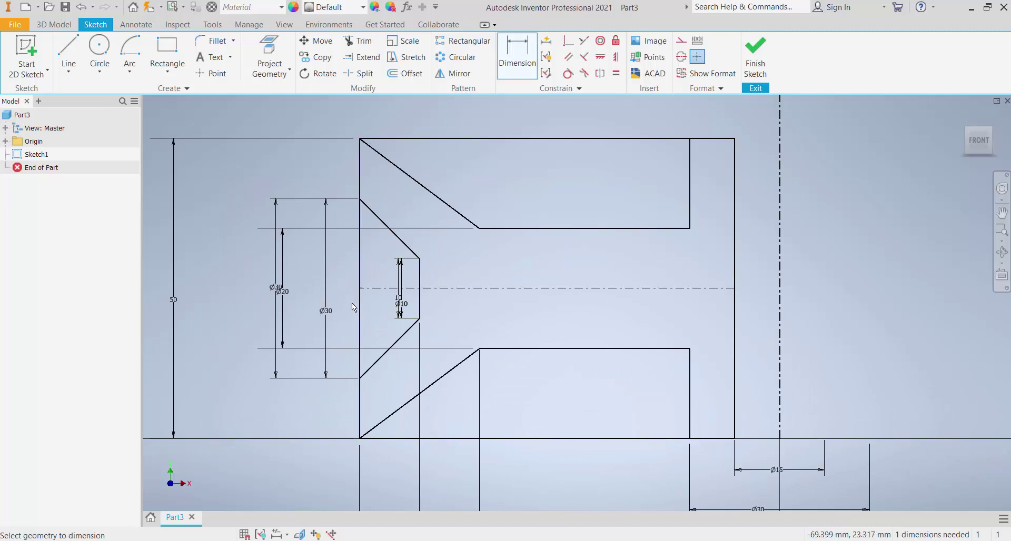
{"action": "scroll", "coordinate": [356, 311], "scroll_direction": "down", "scroll_amount": 4}
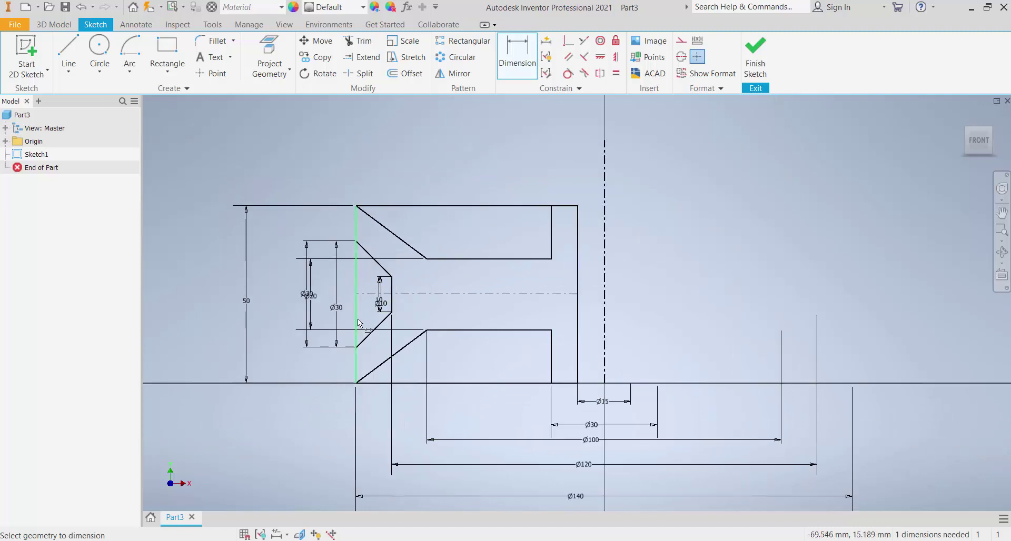
{"action": "left_click", "coordinate": [754, 62]}
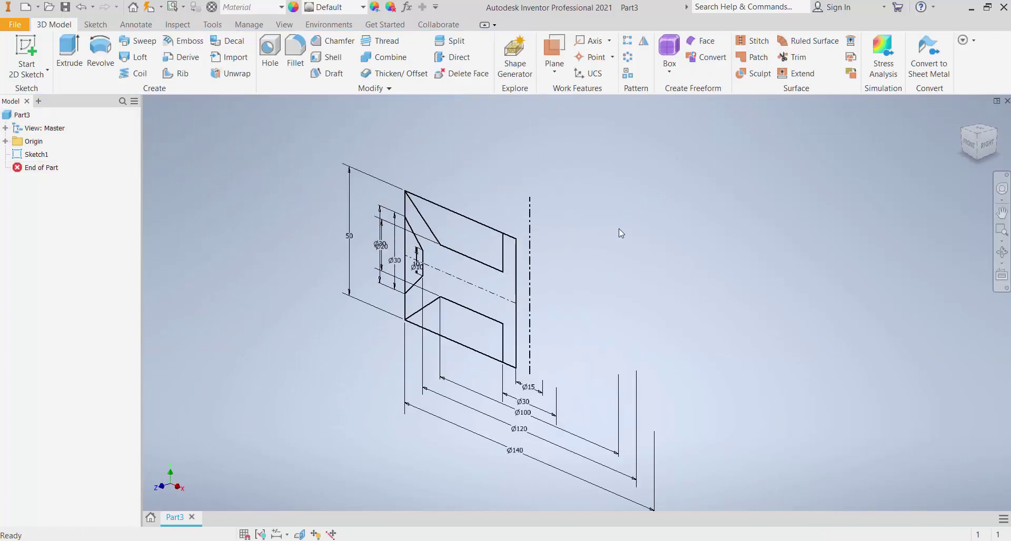
Step: Revolve the pulley's half cross-section profile a full 360 degrees about the sketched centerline to create the solid pulley
{"action": "left_click", "coordinate": [94, 53]}
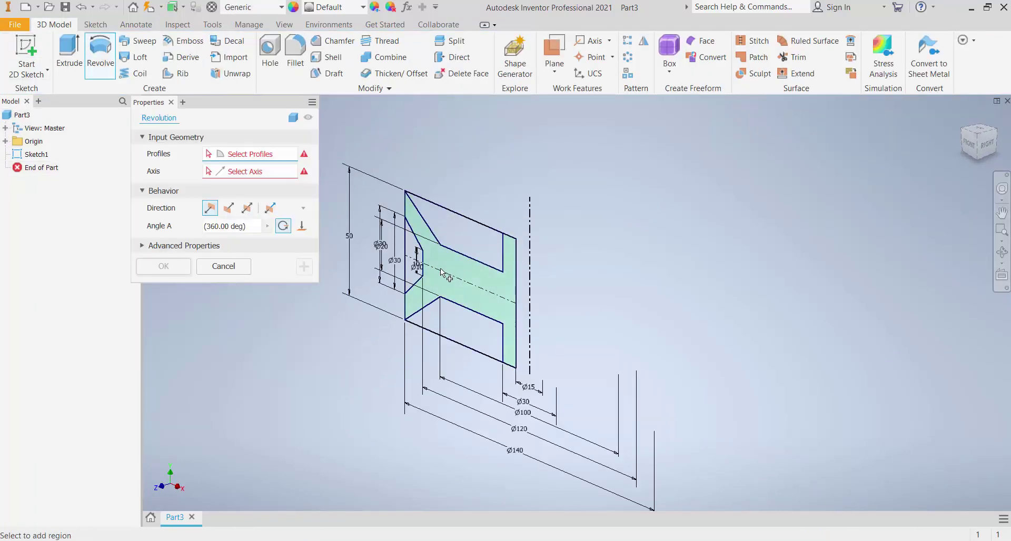
{"action": "left_click", "coordinate": [529, 227]}
{"action": "left_click", "coordinate": [164, 267]}
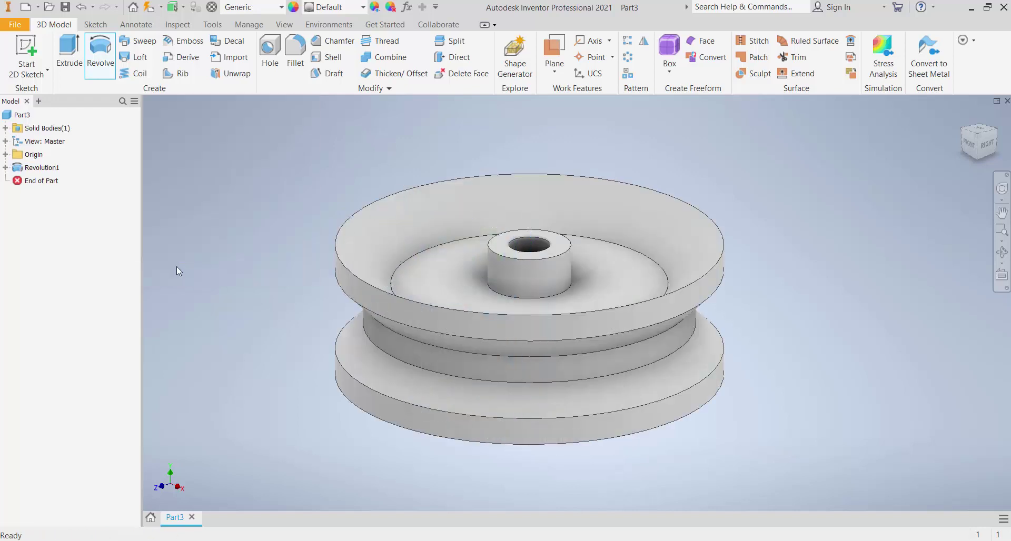
{"action": "scroll", "coordinate": [326, 287], "scroll_direction": "down", "scroll_amount": 3}
{"action": "middle_click_drag", "start_coordinate": [326, 288], "coordinate": [347, 314], "text": "shift"}
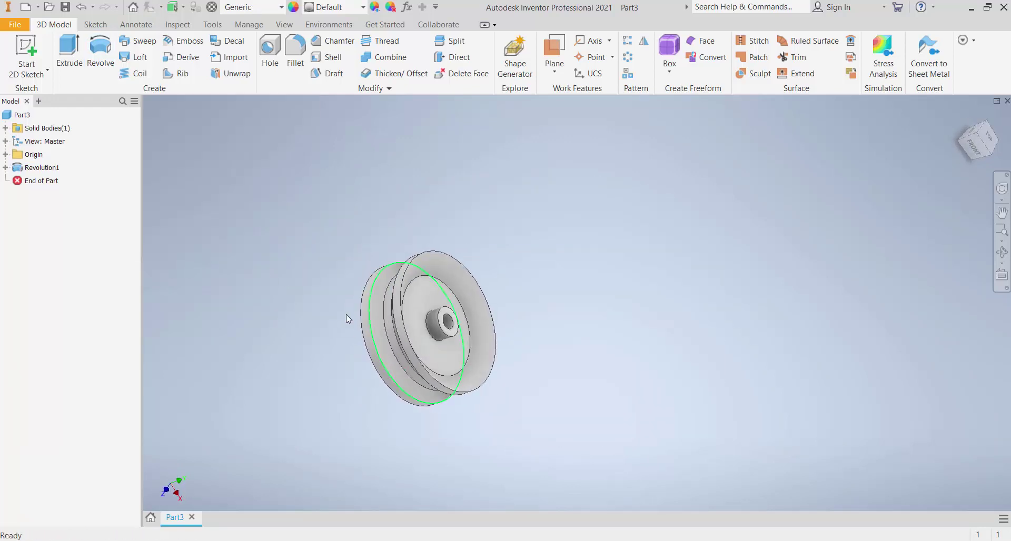
{"action": "scroll", "coordinate": [345, 319], "scroll_direction": "up", "scroll_amount": 3}
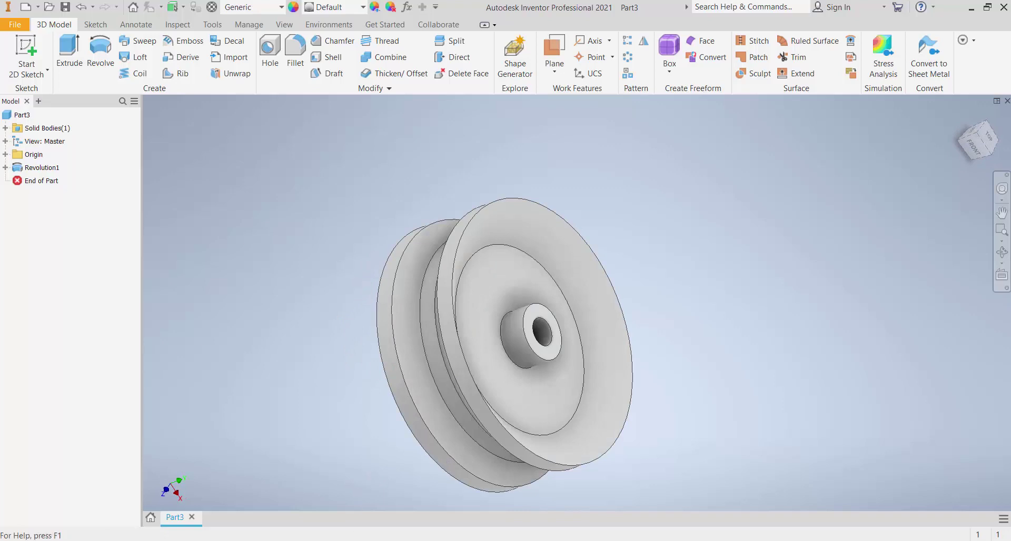
Step: Check the reference drawing ct17.JPG, then reopen the revolved profile sketch, inspect the groove's width dimensions and close the sketch
{"action": "key", "text": "alt+Tab"}
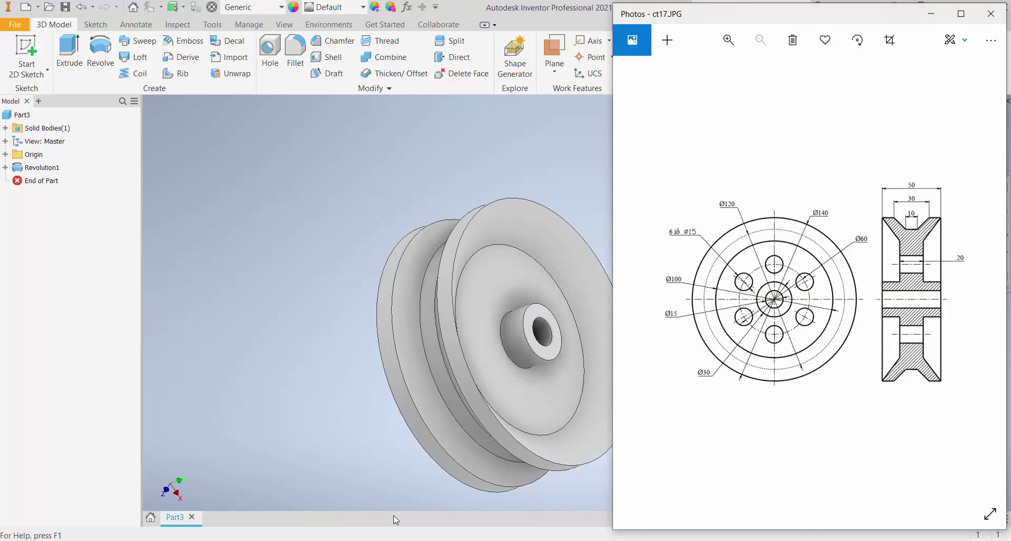
{"action": "key", "text": "alt+Tab"}
{"action": "key", "text": "F4"}
{"action": "mouse_move", "coordinate": [372, 440]}
{"action": "left_mouse_down"}
{"action": "mouse_move", "coordinate": [402, 413]}
{"action": "mouse_move", "coordinate": [372, 433]}
{"action": "left_mouse_up"}
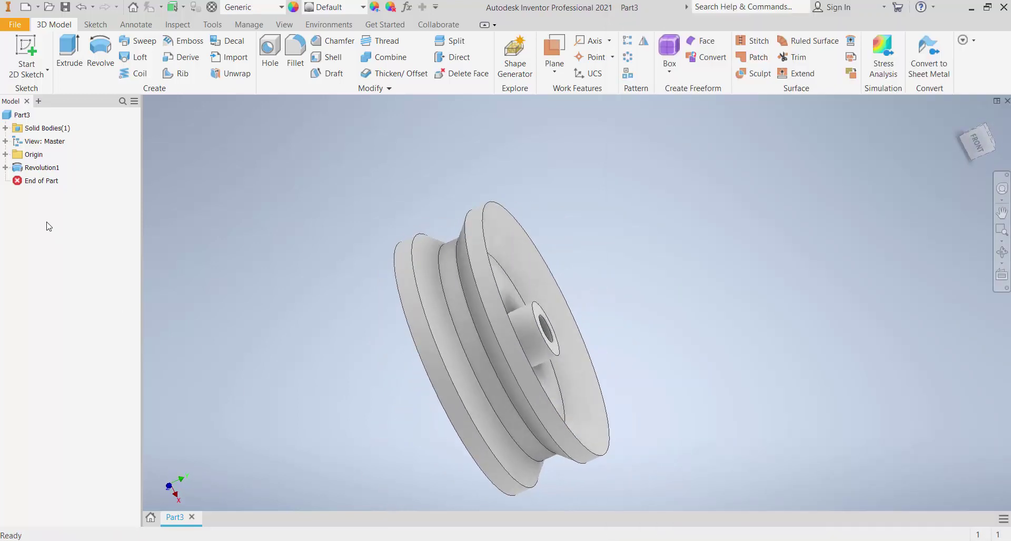
{"action": "left_click", "coordinate": [6, 168]}
{"action": "double_click", "coordinate": [45, 180]}
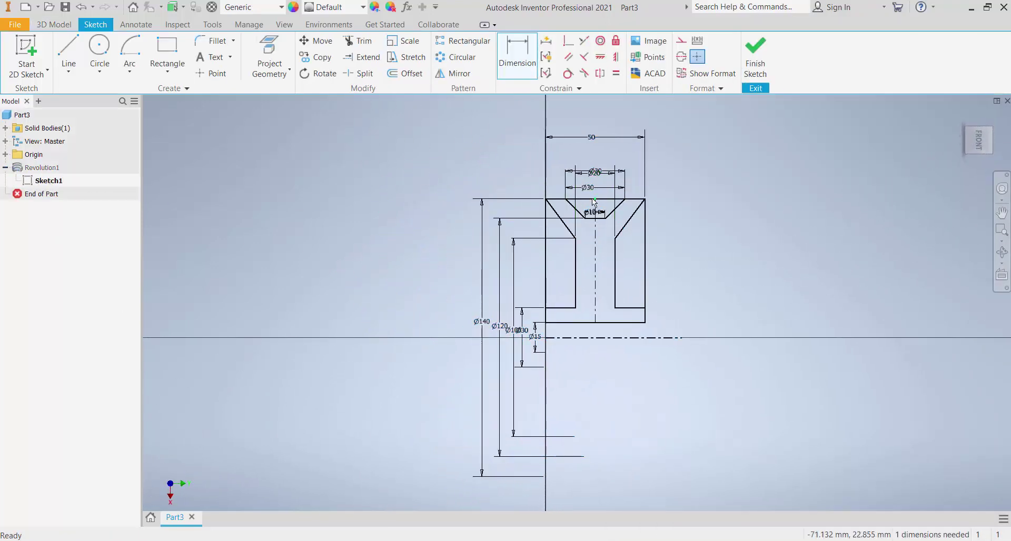
{"action": "scroll", "coordinate": [584, 232], "scroll_direction": "up", "scroll_amount": 5}
{"action": "scroll", "coordinate": [567, 264], "scroll_direction": "down", "scroll_amount": 2}
{"action": "scroll", "coordinate": [613, 307], "scroll_direction": "down", "scroll_amount": 2}
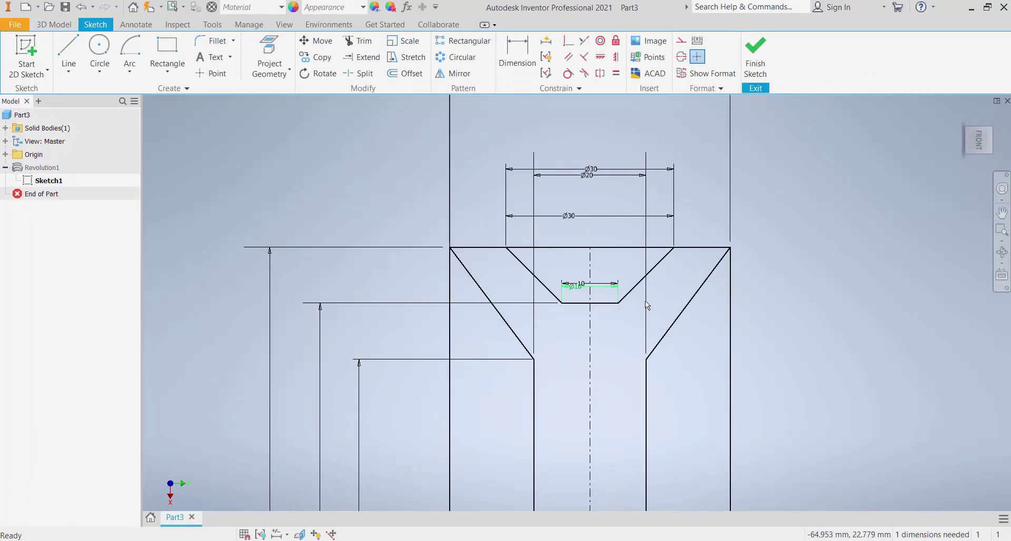
{"action": "scroll", "coordinate": [646, 305], "scroll_direction": "up", "scroll_amount": 3}
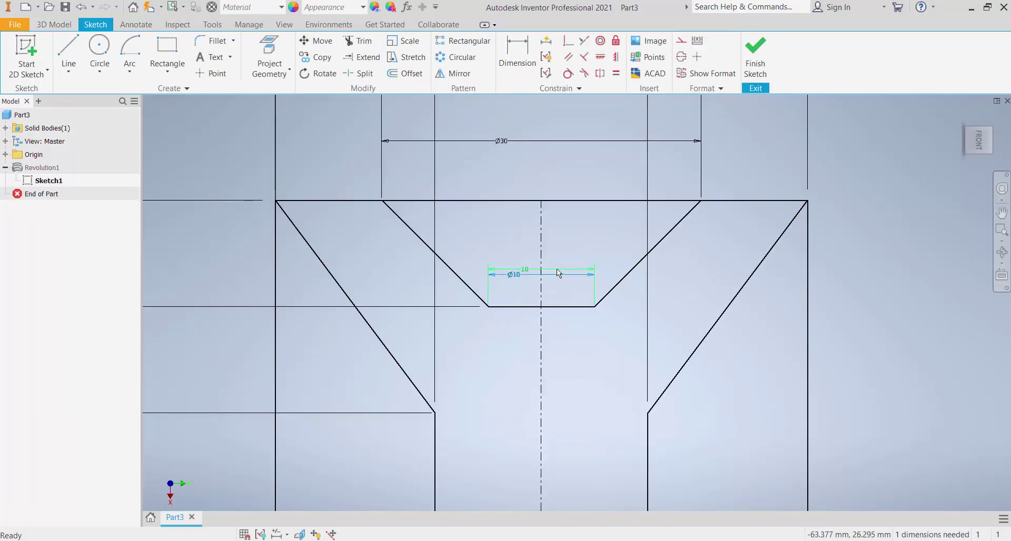
{"action": "key", "text": "Escape"}
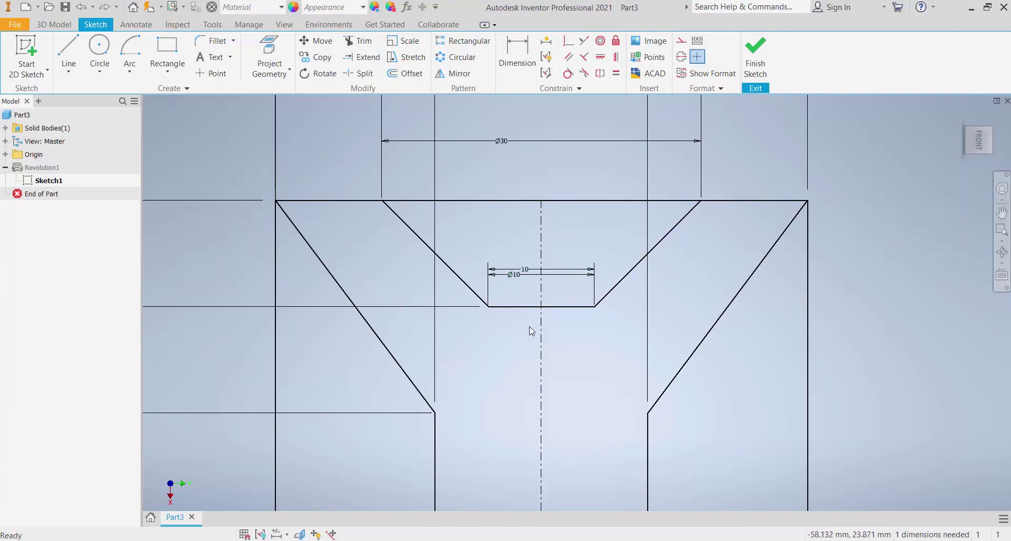
{"action": "scroll", "coordinate": [532, 330], "scroll_direction": "down", "scroll_amount": 5}
{"action": "scroll", "coordinate": [584, 302], "scroll_direction": "up", "scroll_amount": 3}
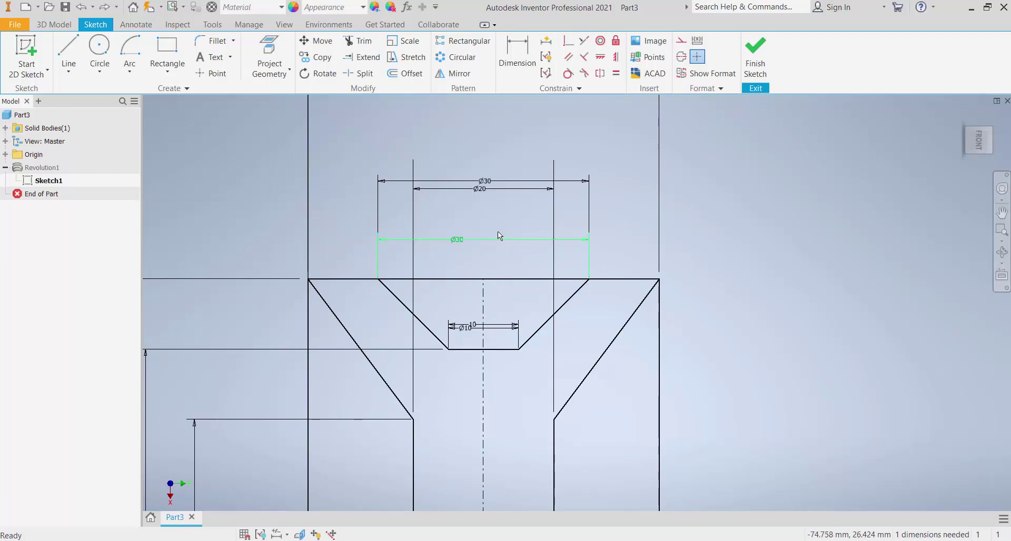
{"action": "left_click", "coordinate": [755, 57]}
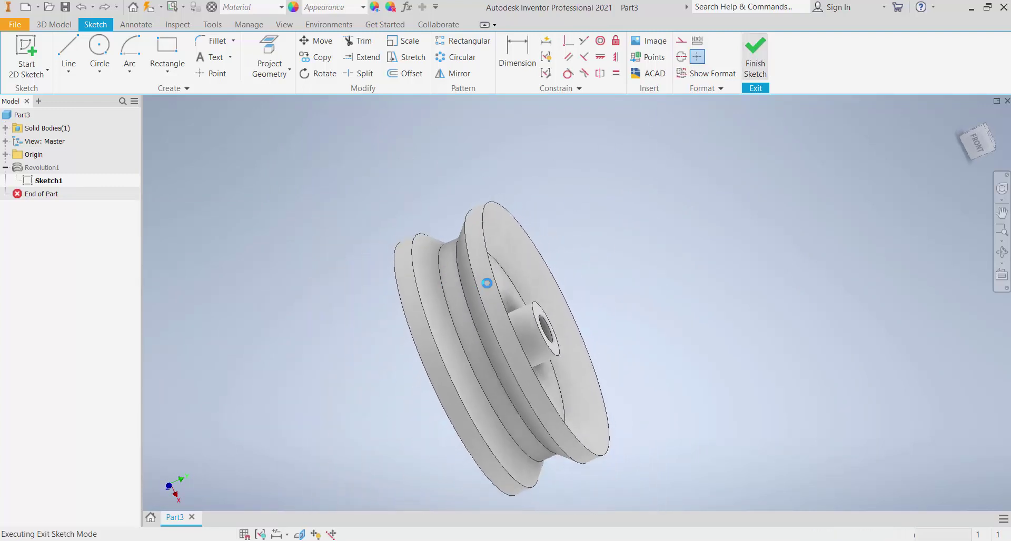
{"action": "middle_click_drag", "start_coordinate": [469, 333], "coordinate": [411, 400], "text": "shift"}
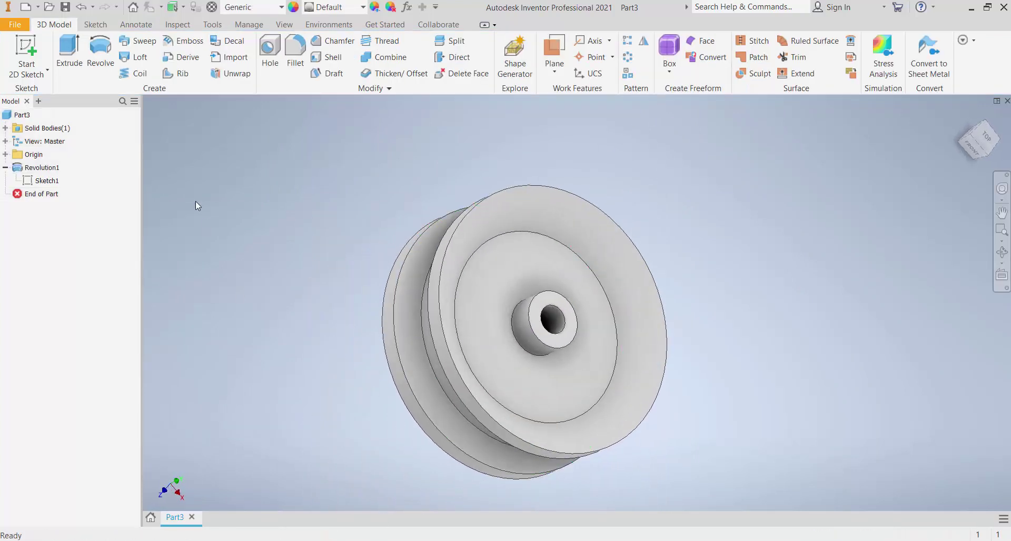
{"action": "left_click", "coordinate": [4, 154]}
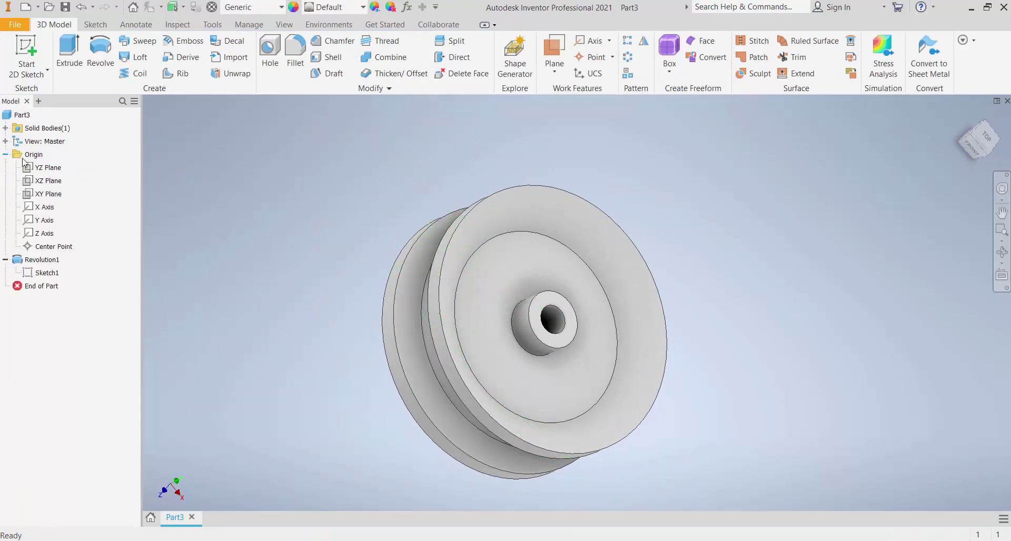
{"action": "left_click", "coordinate": [51, 182]}
{"action": "left_click", "coordinate": [69, 53]}
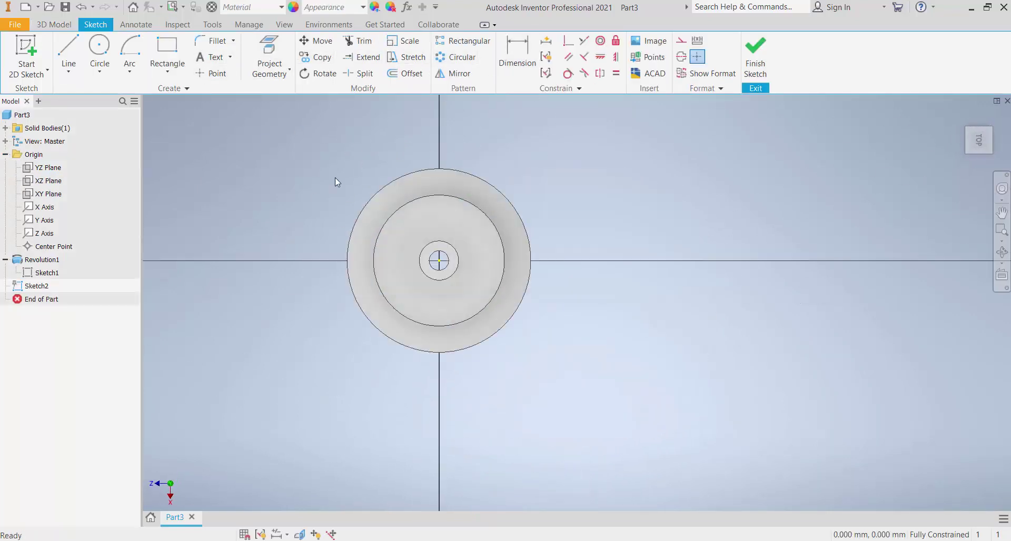
{"action": "key", "text": "F7"}
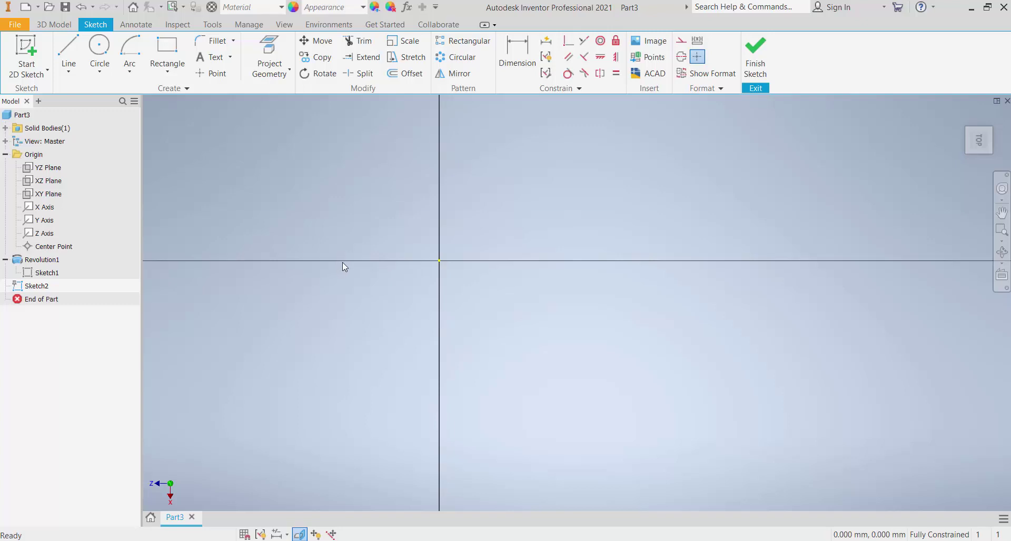
{"action": "key", "text": "F7"}
{"action": "key", "text": "F4"}
{"action": "left_click_drag", "start_coordinate": [343, 300], "coordinate": [569, 279]}
{"action": "key", "text": "Escape"}
{"action": "key", "text": "ctrl+z"}
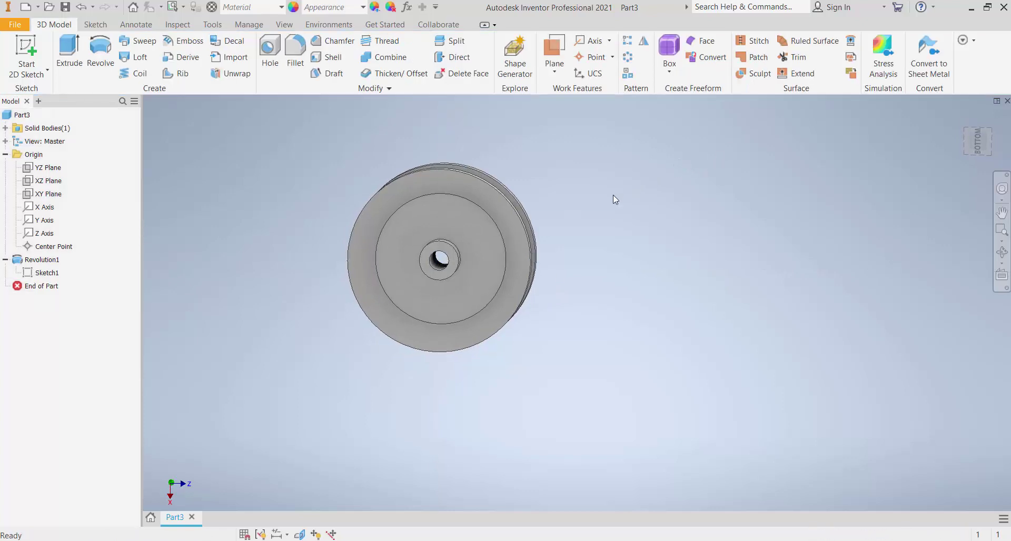
Step: Start a sketch on the pulley's recessed web face and draw a 60 mm diameter construction circle centered on the bore
{"action": "left_click", "coordinate": [428, 229]}
{"action": "key", "text": "s"}
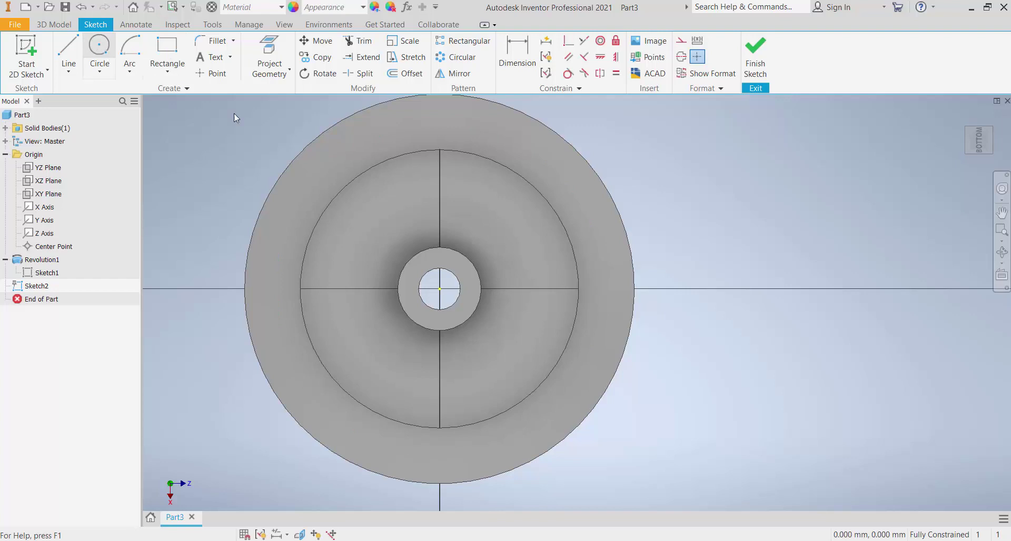
{"action": "key", "text": "c"}
{"action": "left_click", "coordinate": [440, 290]}
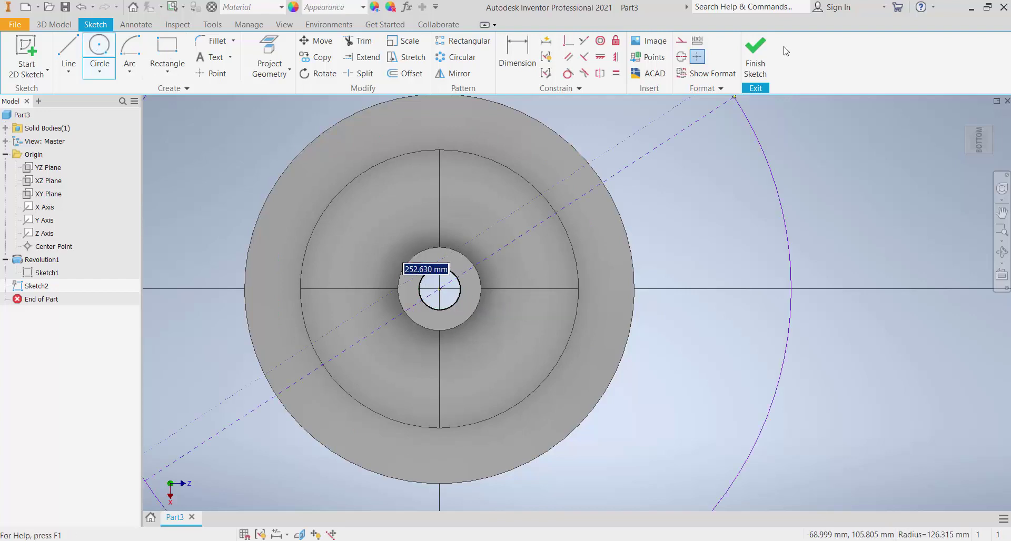
{"action": "left_click", "coordinate": [681, 41]}
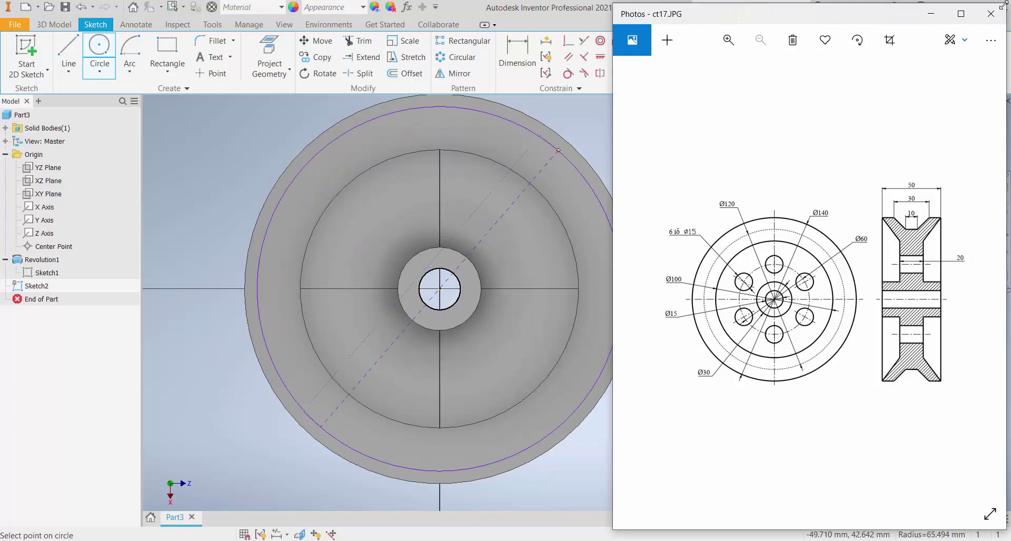
{"action": "left_click", "coordinate": [932, 14]}
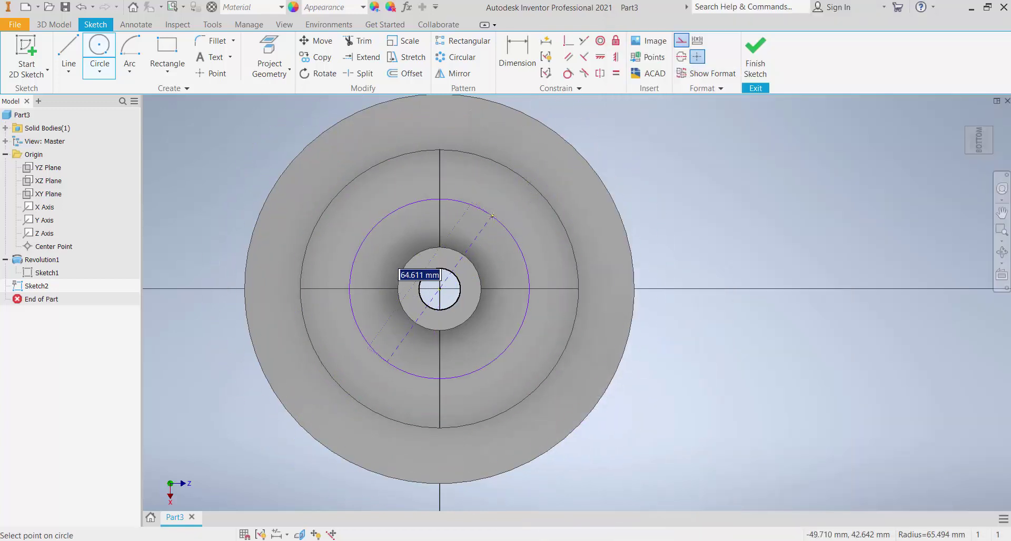
{"action": "type", "text": "60"}
{"action": "key", "text": "Return"}
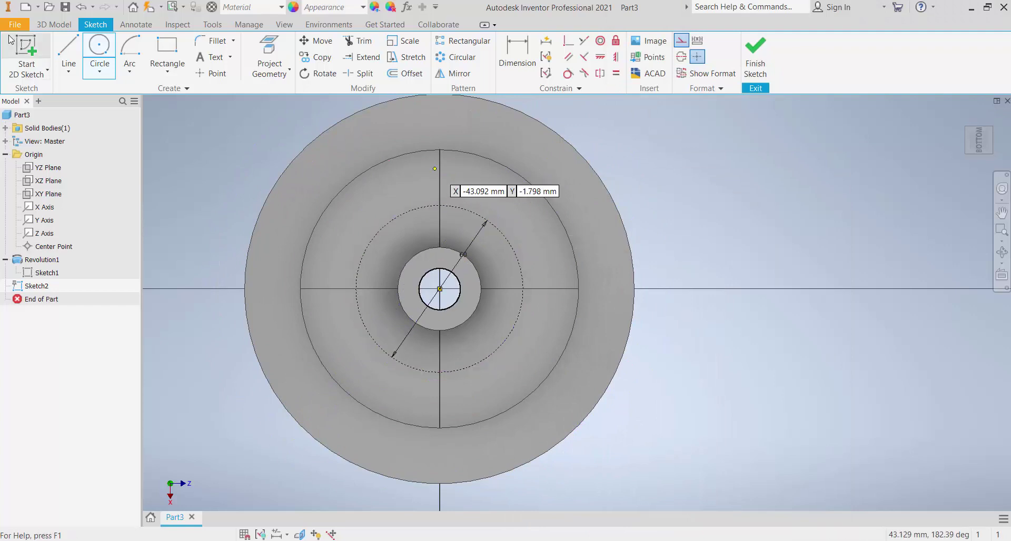
Step: Draw a vertical construction line from the bore center upward through the 60 mm circle and consult drawing ct17.JPG for the hole size
{"action": "left_click", "coordinate": [59, 44]}
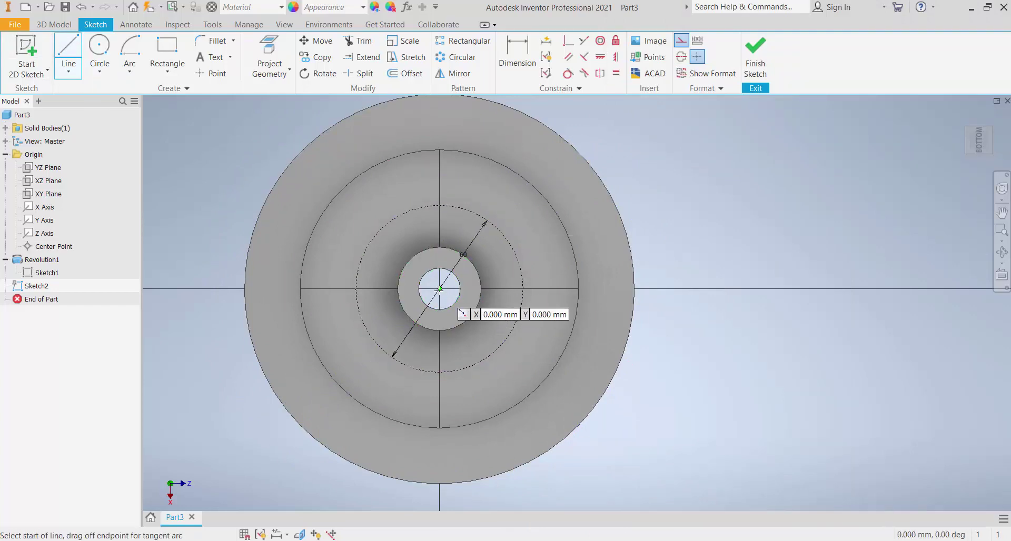
{"action": "left_click", "coordinate": [439, 289]}
{"action": "key", "text": "Escape"}
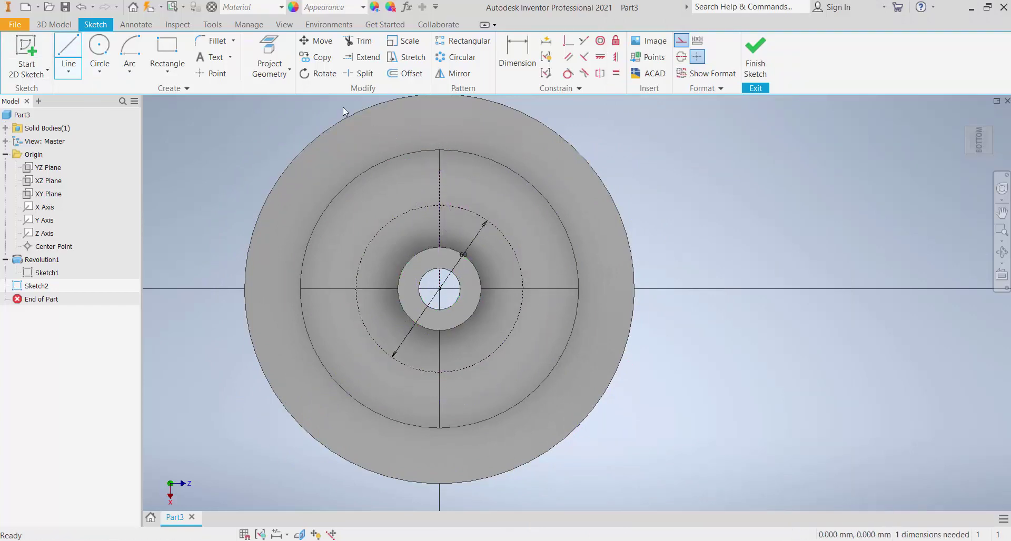
{"action": "key", "text": "alt+Tab"}
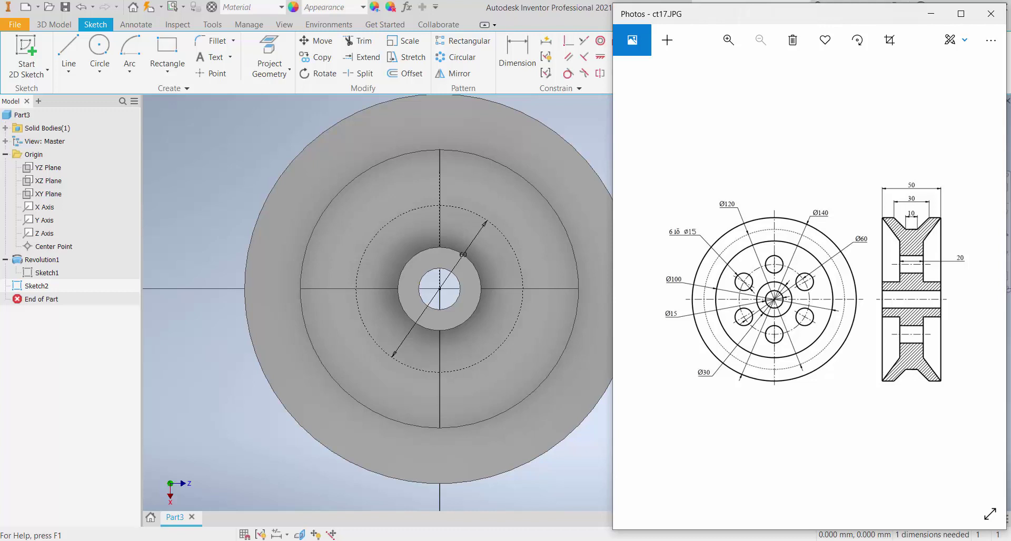
{"action": "key", "text": "alt+Tab"}
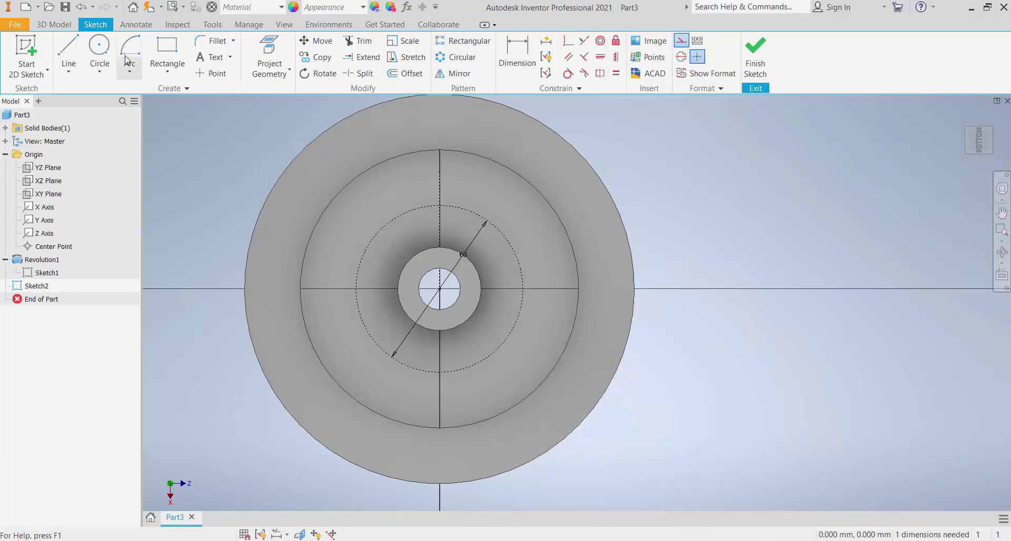
Step: Sketch a 15 mm diameter circle where the vertical construction line crosses the 60 mm circle, then finish the sketch
{"action": "left_click", "coordinate": [99, 53]}
{"action": "left_click", "coordinate": [440, 205]}
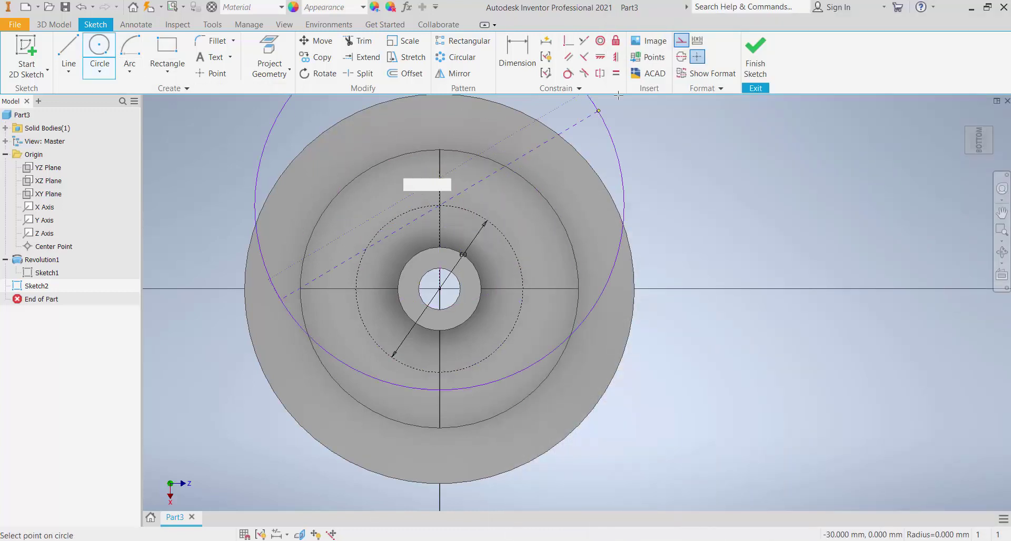
{"action": "type", "text": "15"}
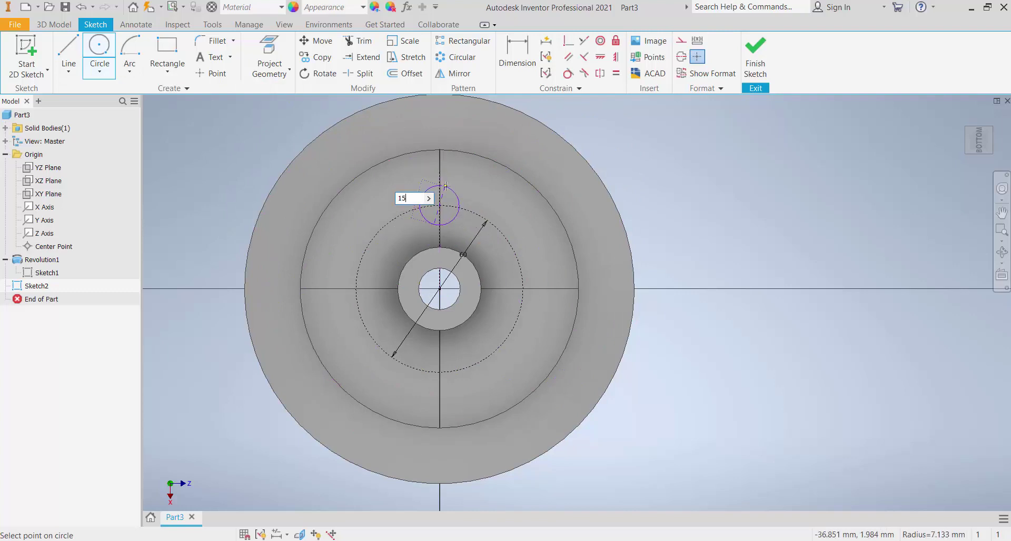
{"action": "key", "text": "Return"}
{"action": "left_click", "coordinate": [755, 57]}
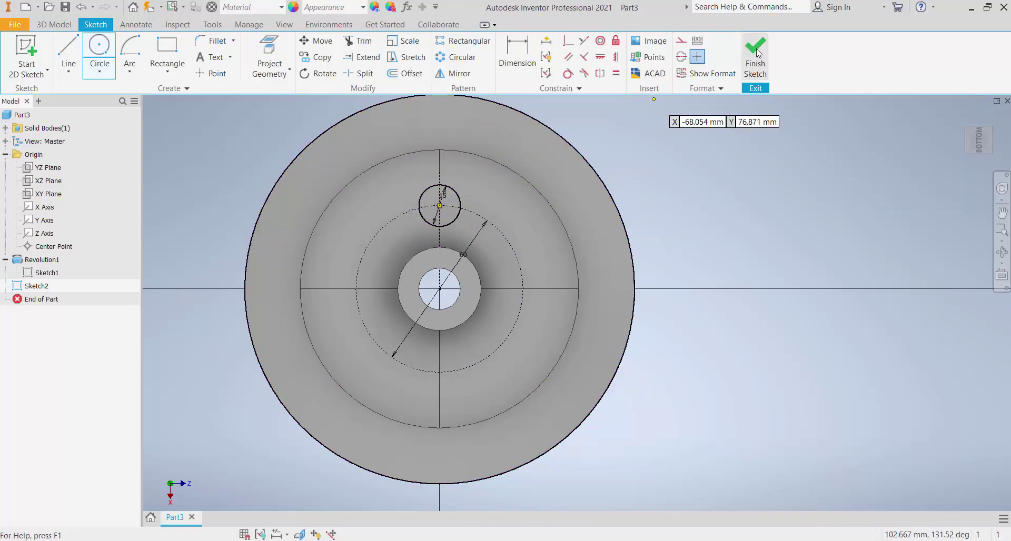
Step: Extrude the 15 mm circle as a cut through all of the pulley web in the flipped direction
{"action": "key", "text": "e"}
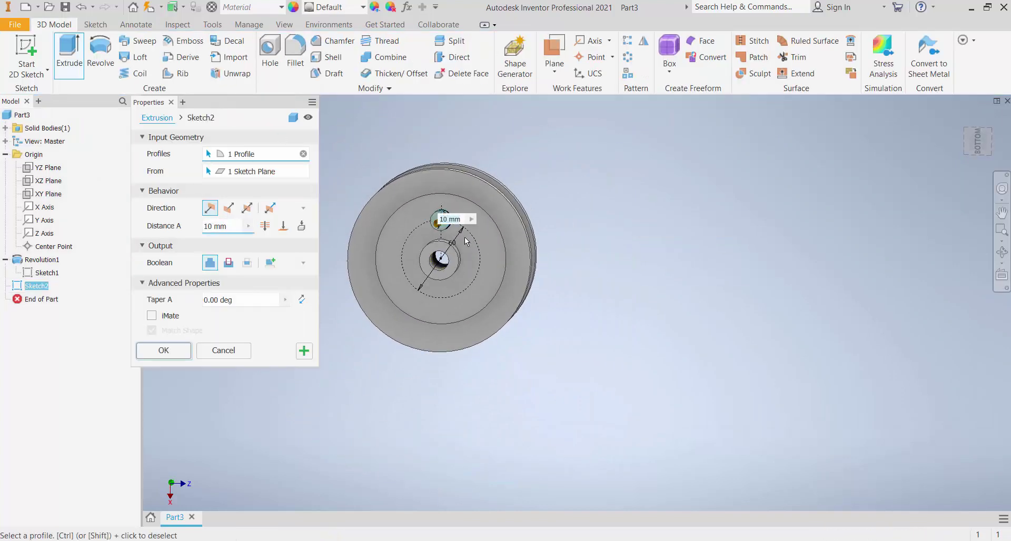
{"action": "middle_click_drag", "start_coordinate": [419, 266], "coordinate": [335, 236], "text": "shift"}
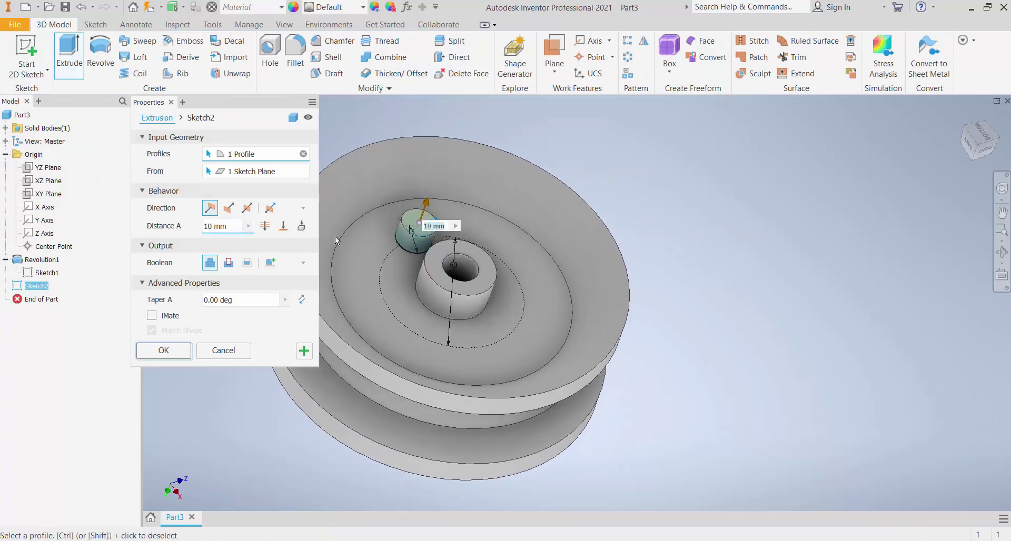
{"action": "left_click", "coordinate": [228, 208]}
{"action": "left_click", "coordinate": [265, 226]}
{"action": "left_click", "coordinate": [229, 263]}
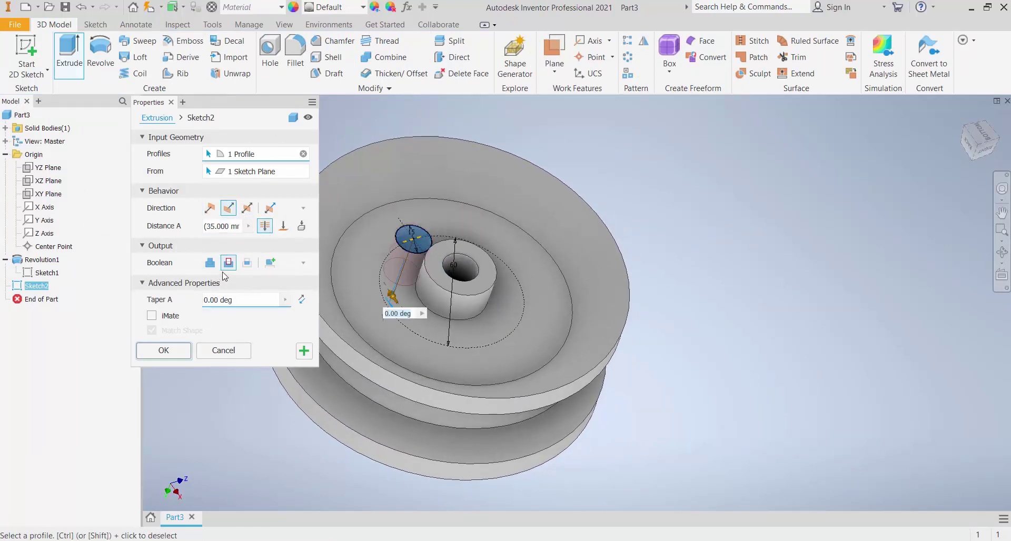
{"action": "left_click", "coordinate": [163, 352]}
{"action": "middle_click_drag", "start_coordinate": [299, 336], "coordinate": [398, 273], "text": "shift"}
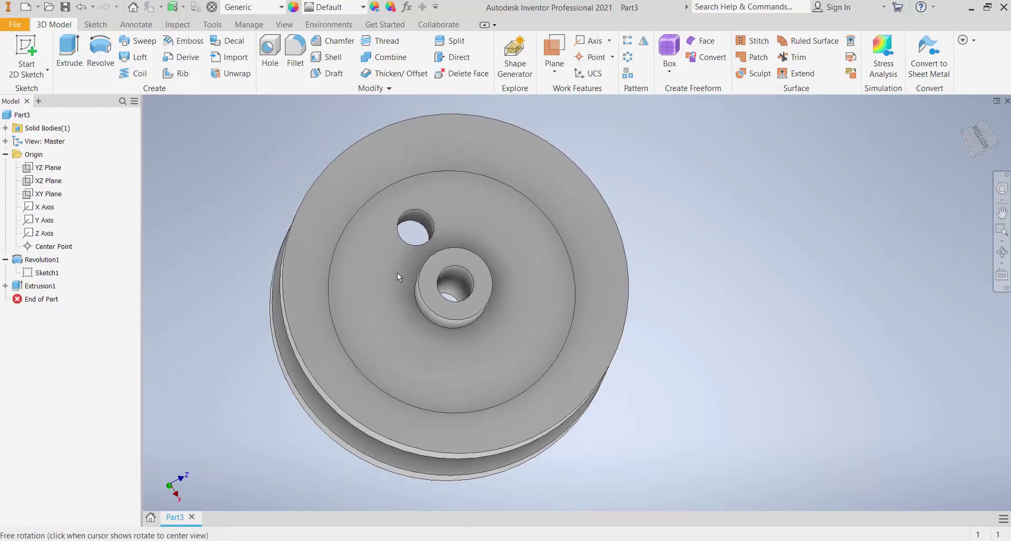
Step: Circular-pattern the 15 mm hole around the hub's axis with 6 occurrences over 360 degrees
{"action": "left_click", "coordinate": [627, 56]}
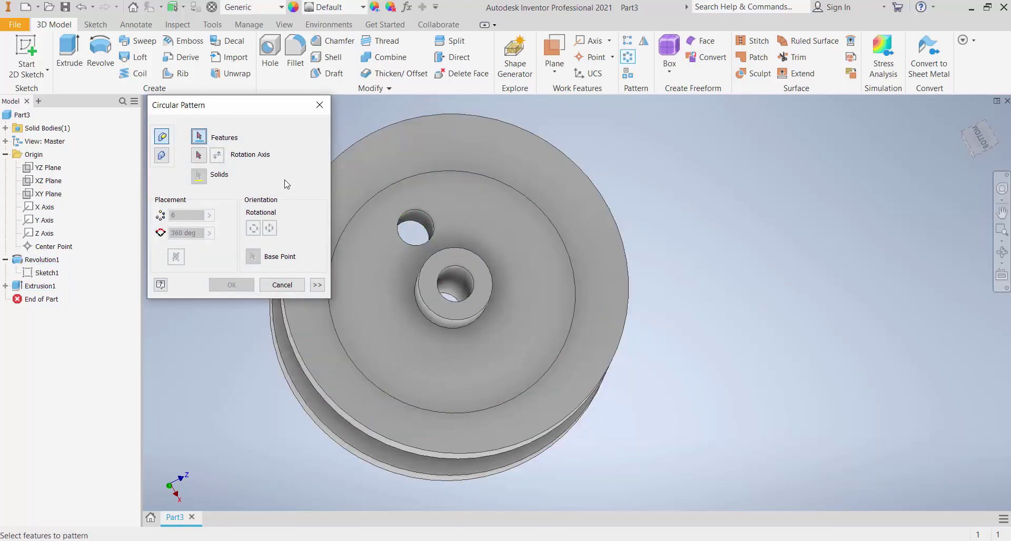
{"action": "left_click", "coordinate": [410, 219]}
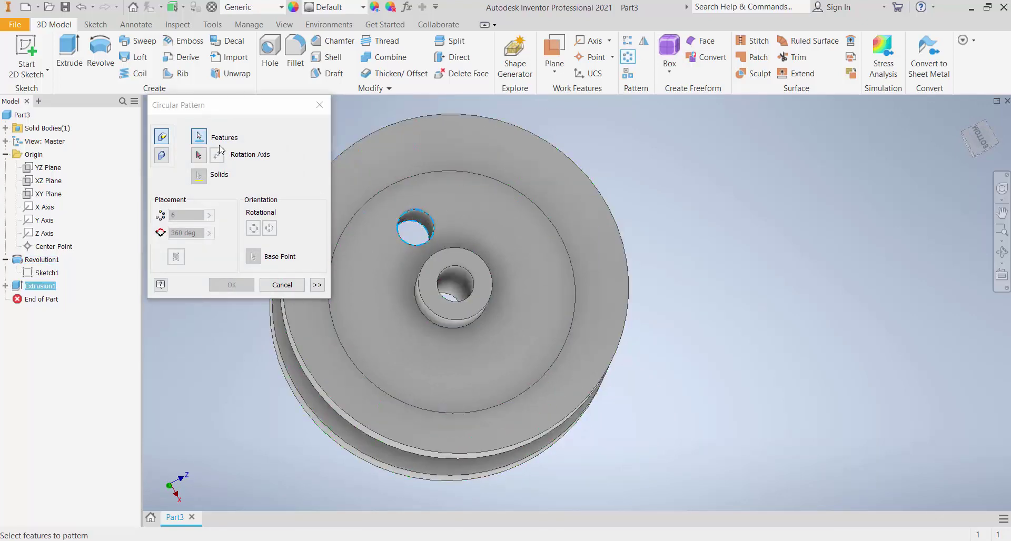
{"action": "left_click", "coordinate": [200, 155]}
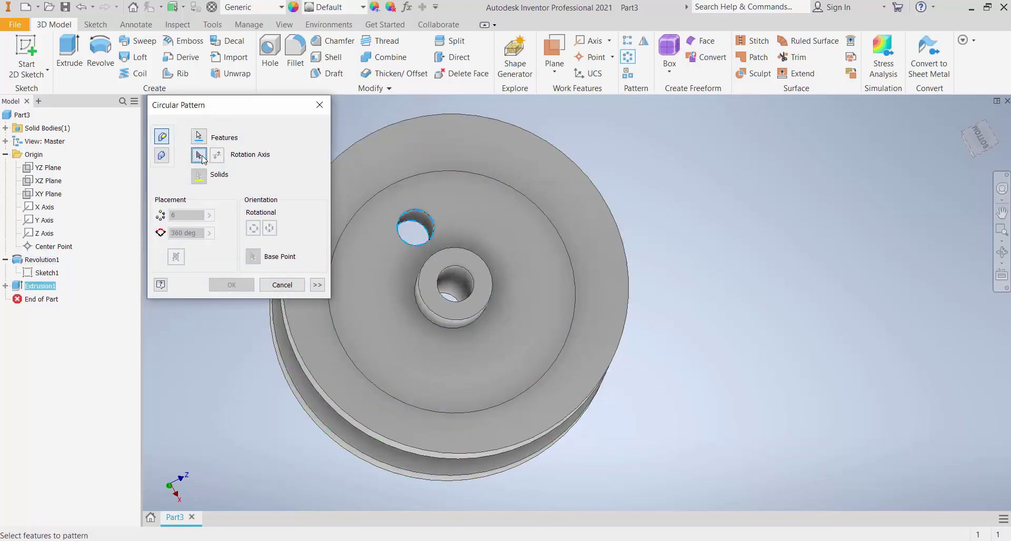
{"action": "left_click", "coordinate": [434, 261]}
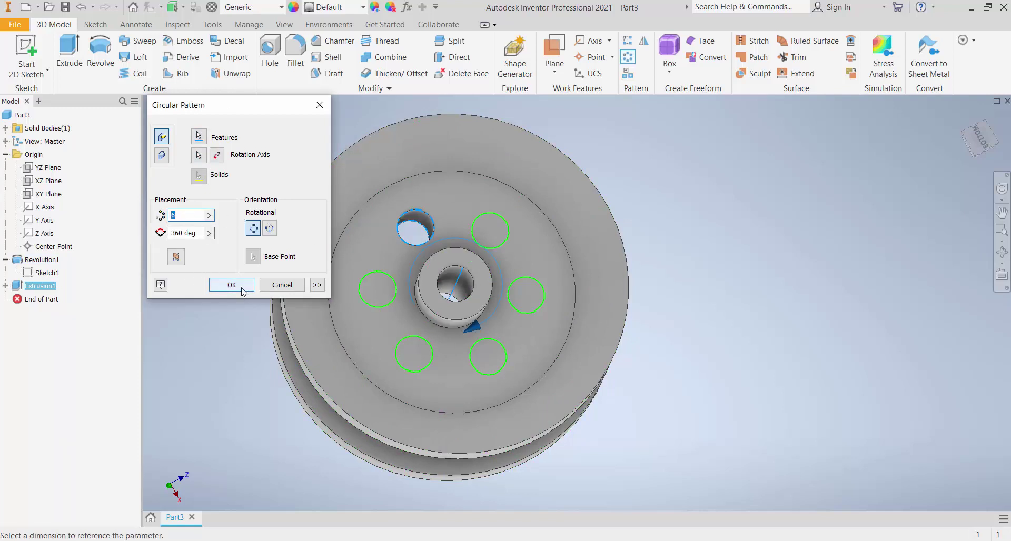
{"action": "left_click", "coordinate": [232, 285]}
{"action": "middle_click_drag", "start_coordinate": [230, 298], "coordinate": [250, 309], "text": "shift"}
{"action": "scroll", "coordinate": [239, 286], "scroll_direction": "up", "scroll_amount": 3}
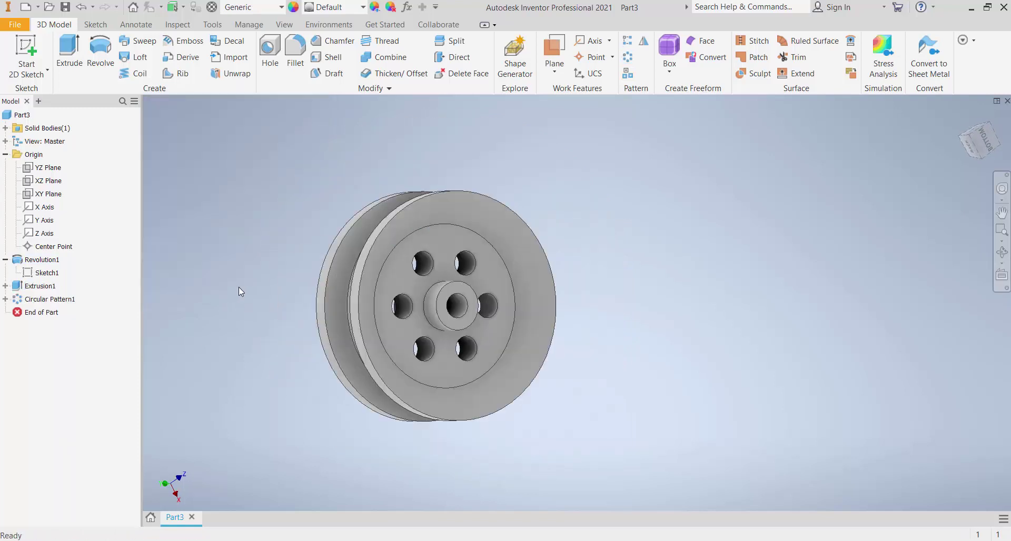
Step: Compare the patterned pulley model with the reference drawing ct17.JPG
{"action": "left_click", "coordinate": [387, 540]}
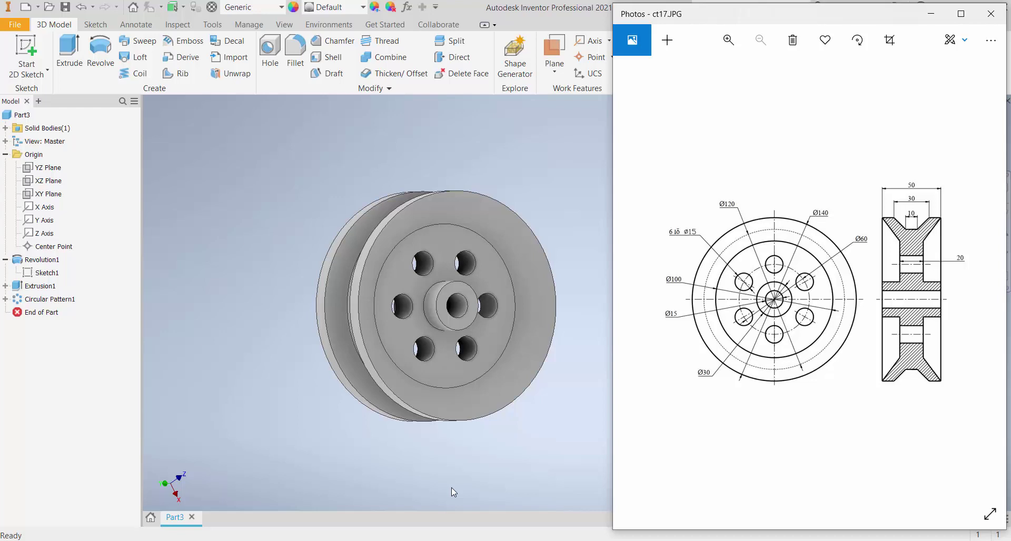
{"action": "scroll", "coordinate": [450, 482], "scroll_direction": "up", "scroll_amount": 2}
{"action": "scroll", "coordinate": [477, 458], "scroll_direction": "down", "scroll_amount": 2}
{"action": "scroll", "coordinate": [475, 438], "scroll_direction": "up", "scroll_amount": 1}
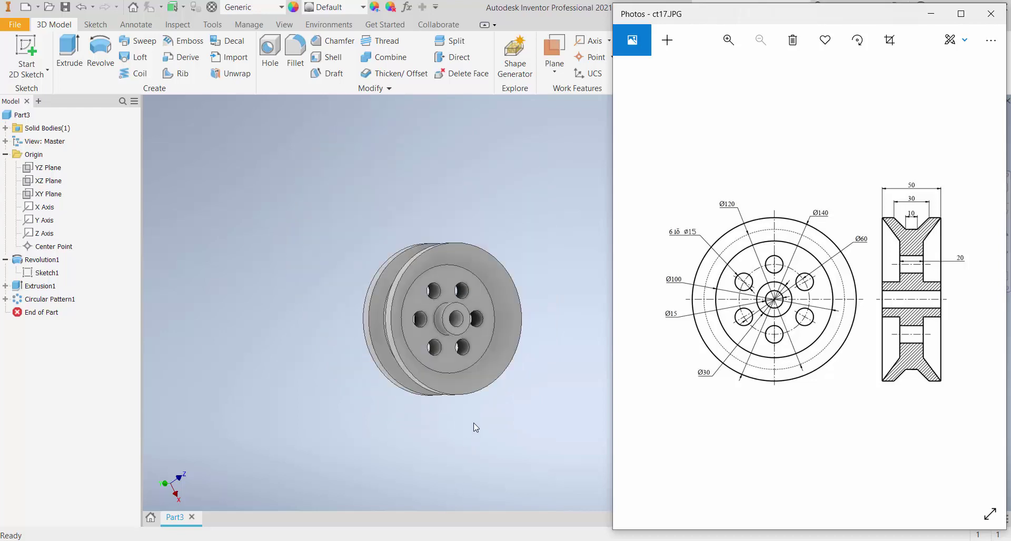